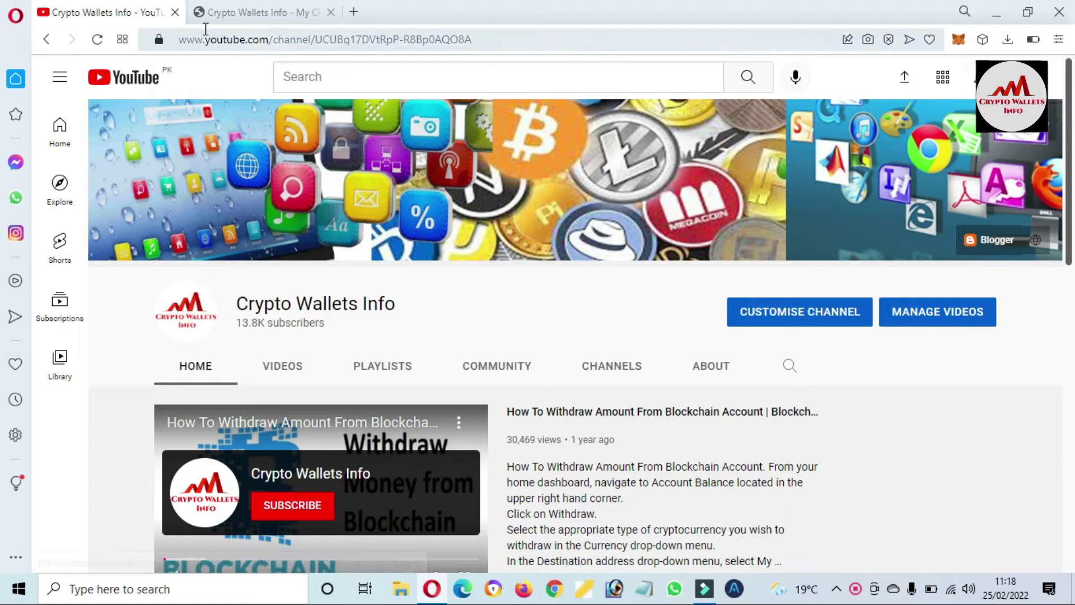
# Open coinmarketcap.com in a new tab and browse its coin table
pyautogui.click(226, 10)
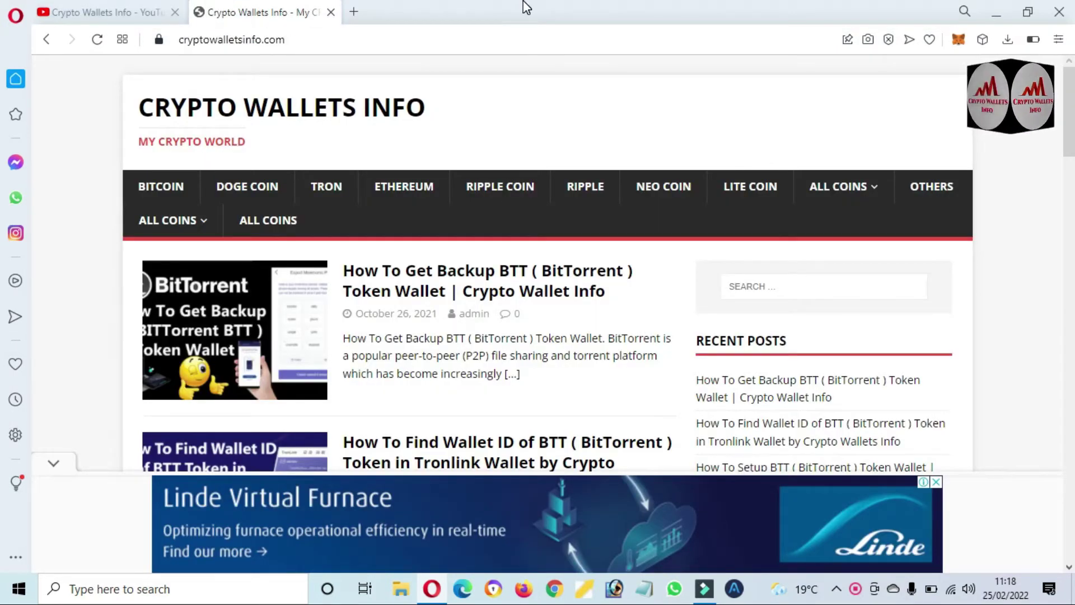
pyautogui.click(356, 12)
pyautogui.write('coin')
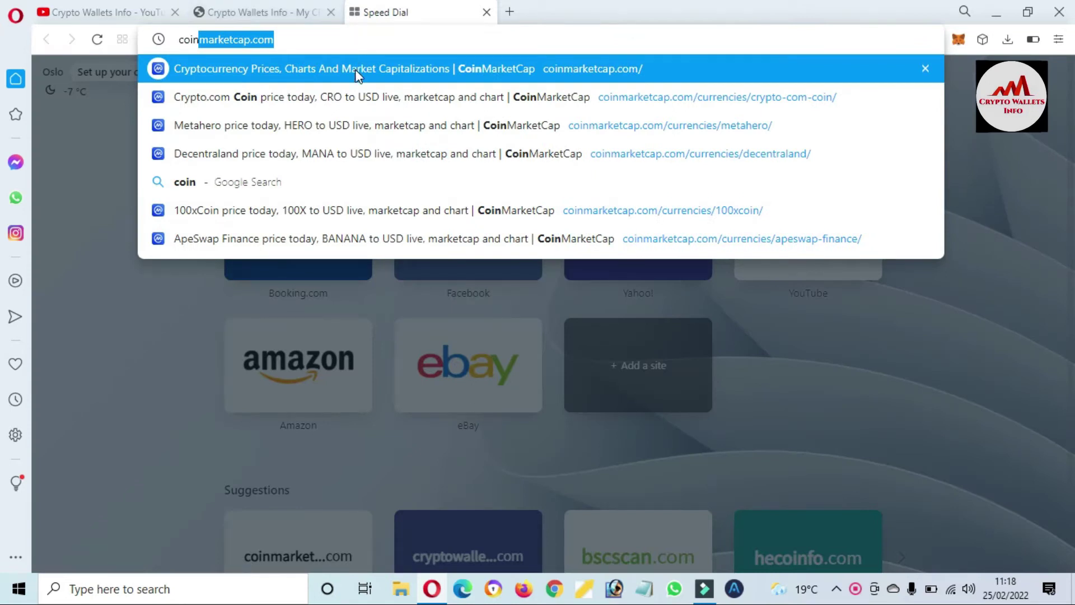
pyautogui.click(357, 71)
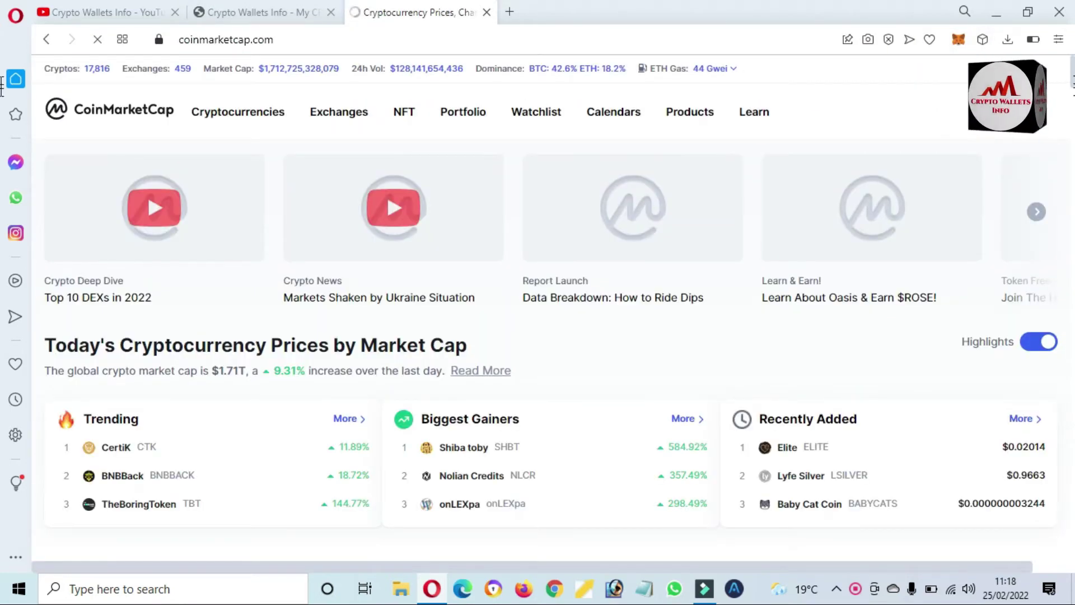
pyautogui.scroll(-5, 3, 112)
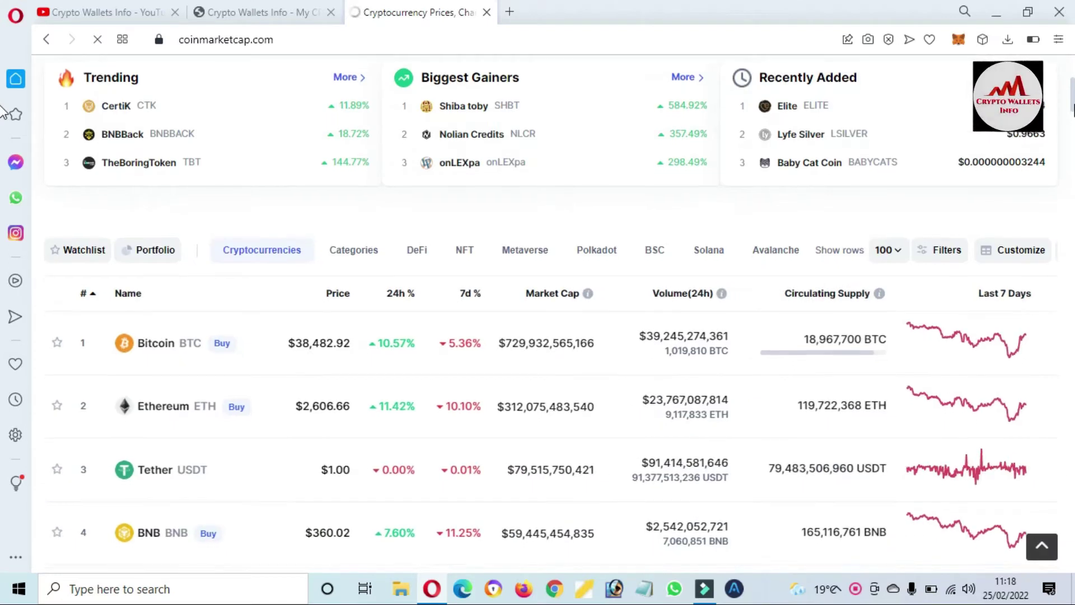
pyautogui.scroll(-7, 2, 112)
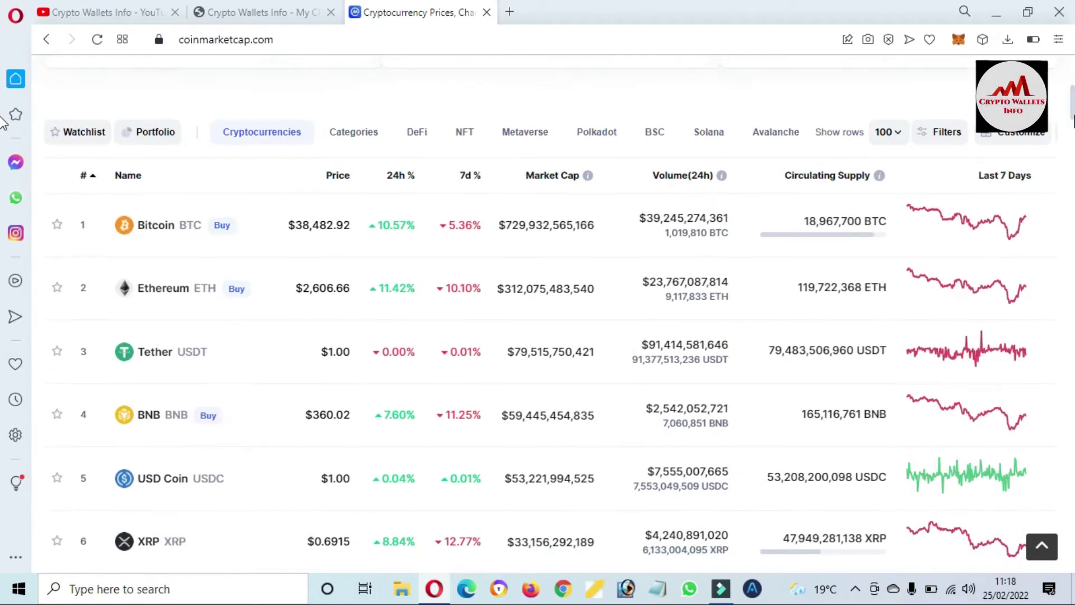
pyautogui.scroll(7, 3, 112)
pyautogui.moveTo(1072, 109); pyautogui.dragTo(1070, 203)
pyautogui.tripleClick(1073, 212)
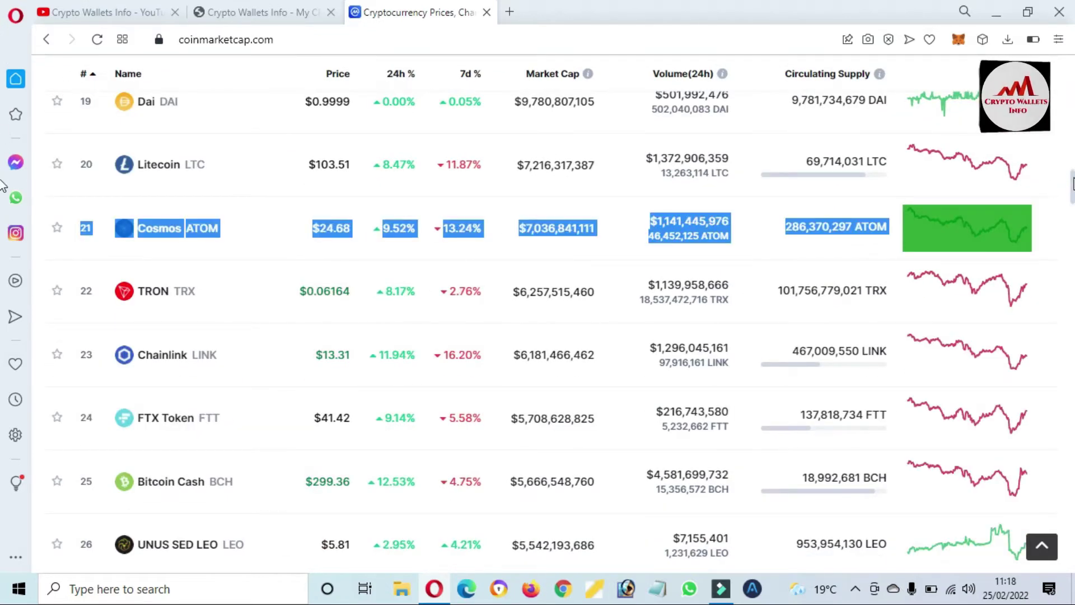
pyautogui.scroll(20, 2, 173)
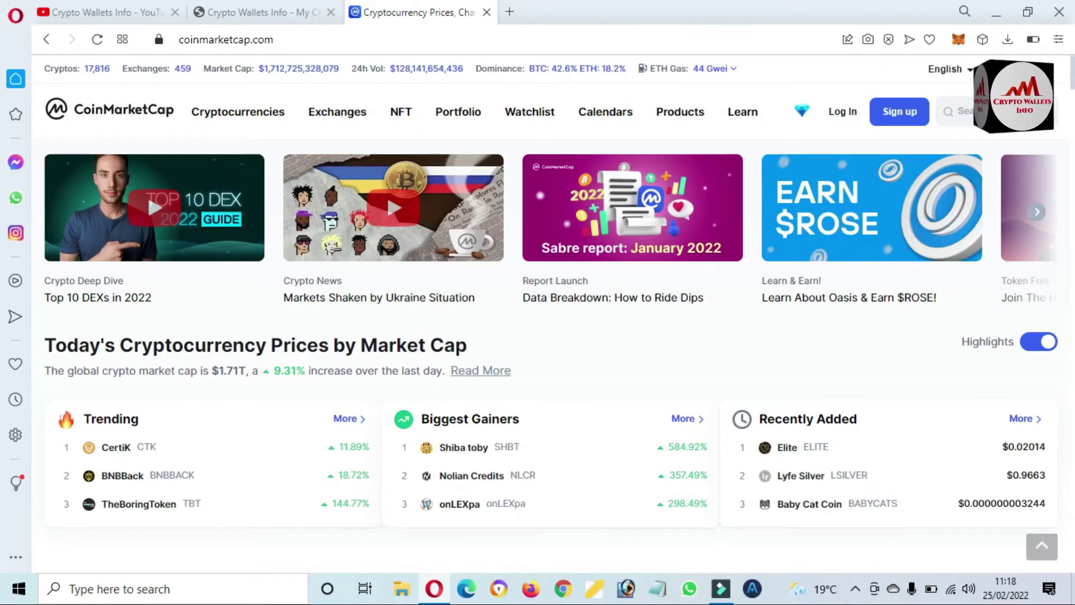
# Search CoinMarketCap for 'btt' and open the BitTorrent (New) coin page
pyautogui.press('/')
pyautogui.write('btt')
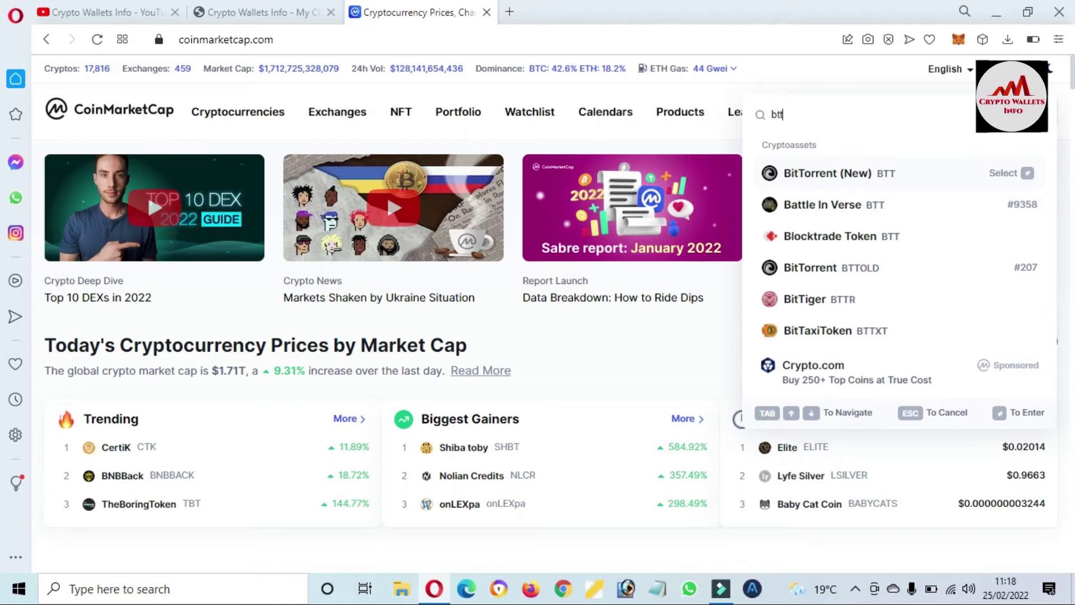
pyautogui.click(876, 174)
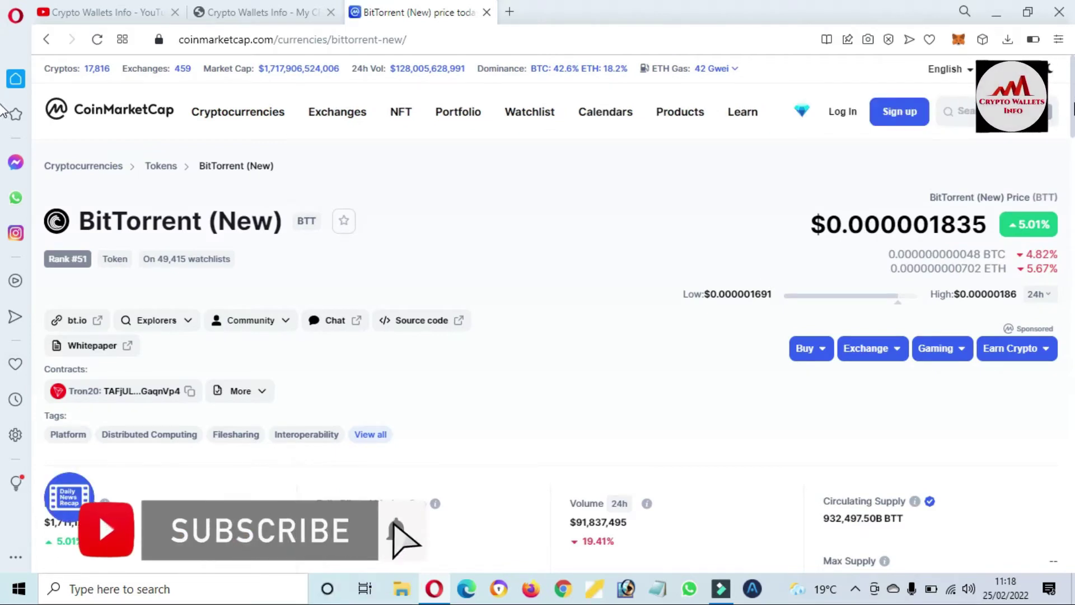
# From the BitTorrent (New) BTT page, open the project's website bt.io
pyautogui.scroll(-10, 3, 140)
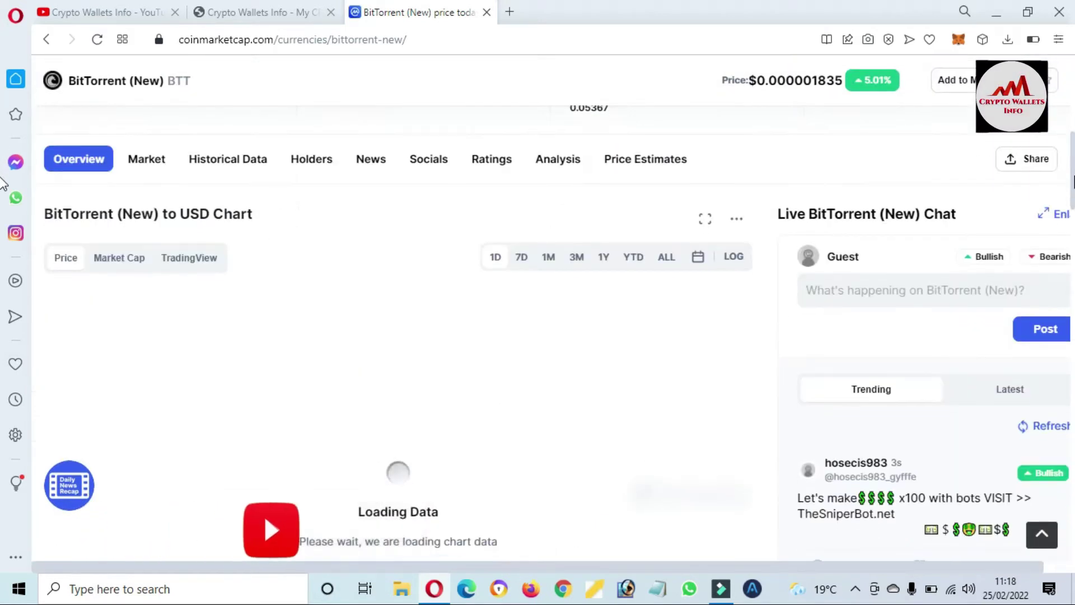
pyautogui.scroll(10, 3, 184)
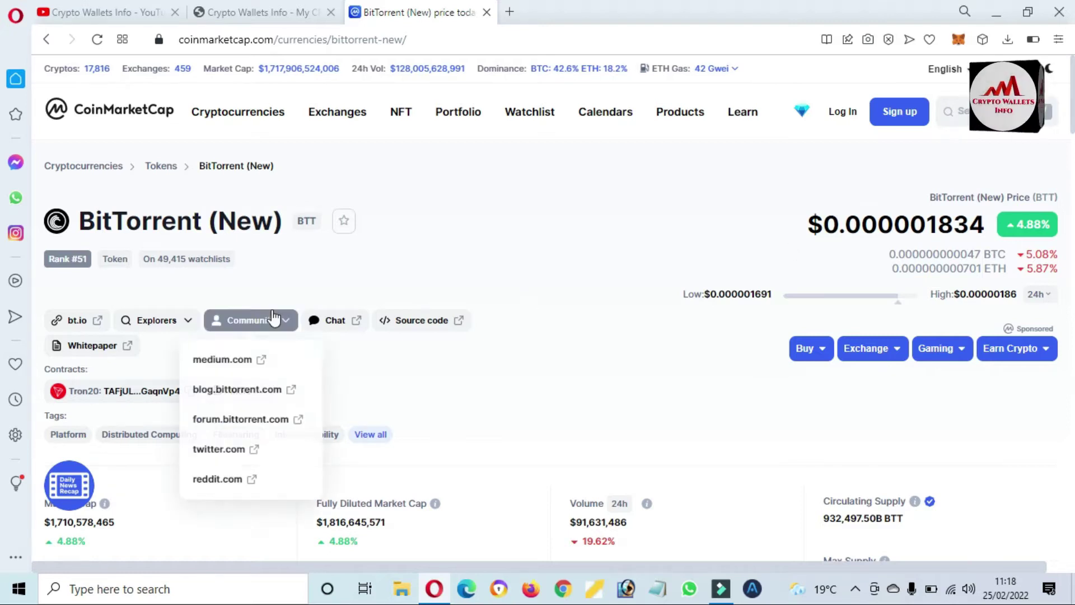
pyautogui.click(78, 321)
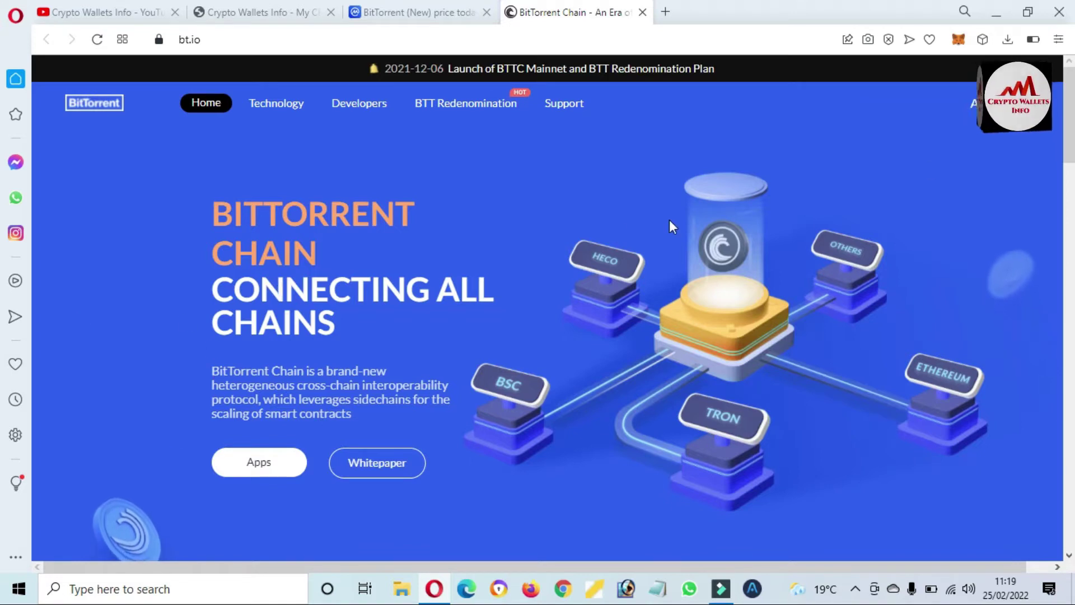
# Scroll to the APPS section on bt.io and open the Explorer (BTTCSCAN)
pyautogui.scroll(-6, 3, 115)
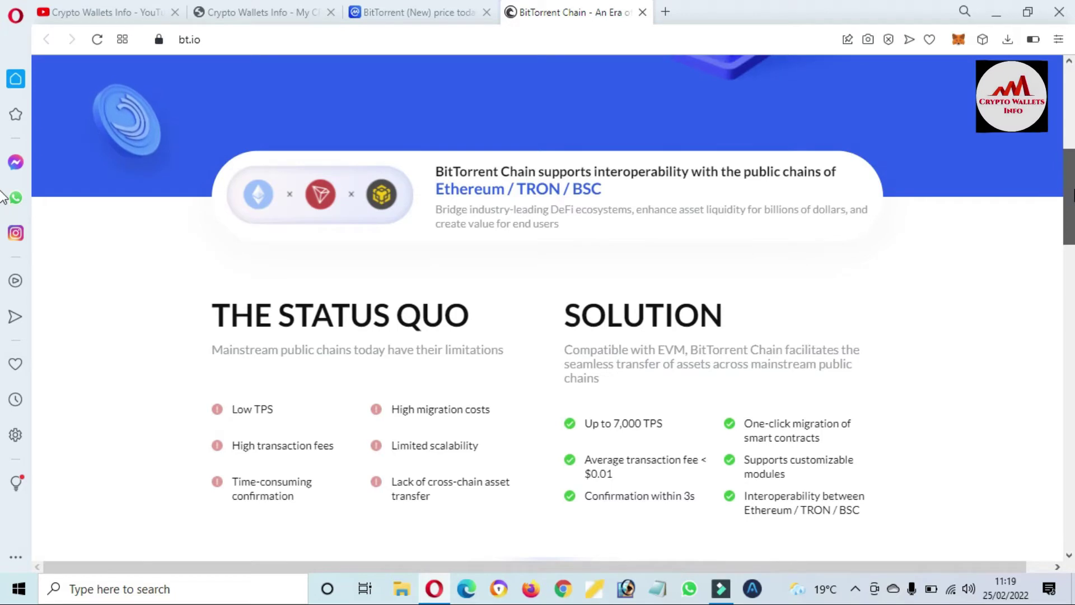
pyautogui.scroll(-6, 3, 224)
pyautogui.scroll(-15, 2, 263)
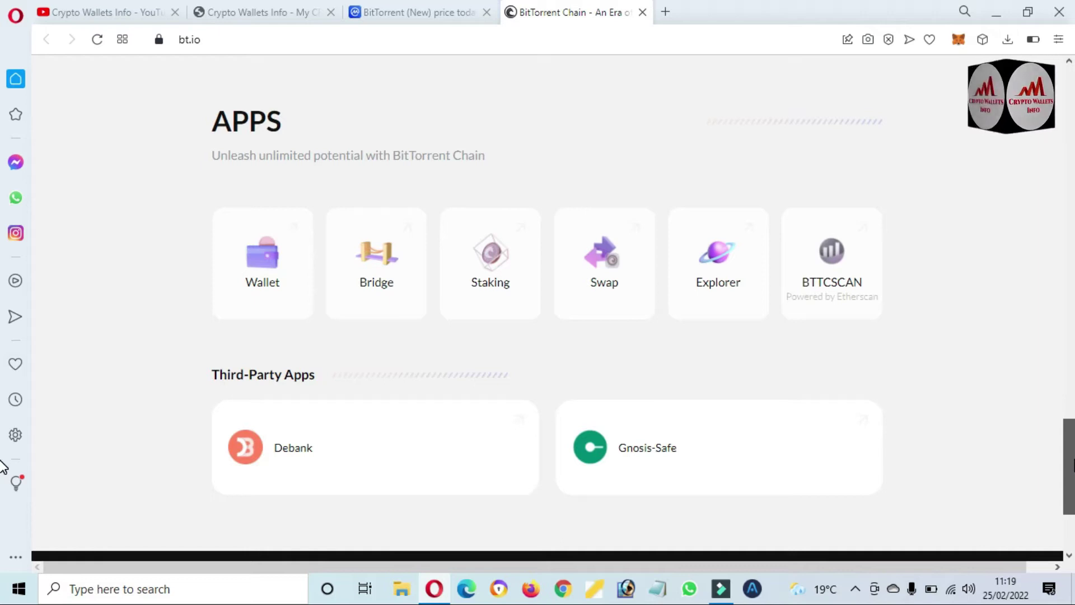
pyautogui.scroll(-1, 3, 467)
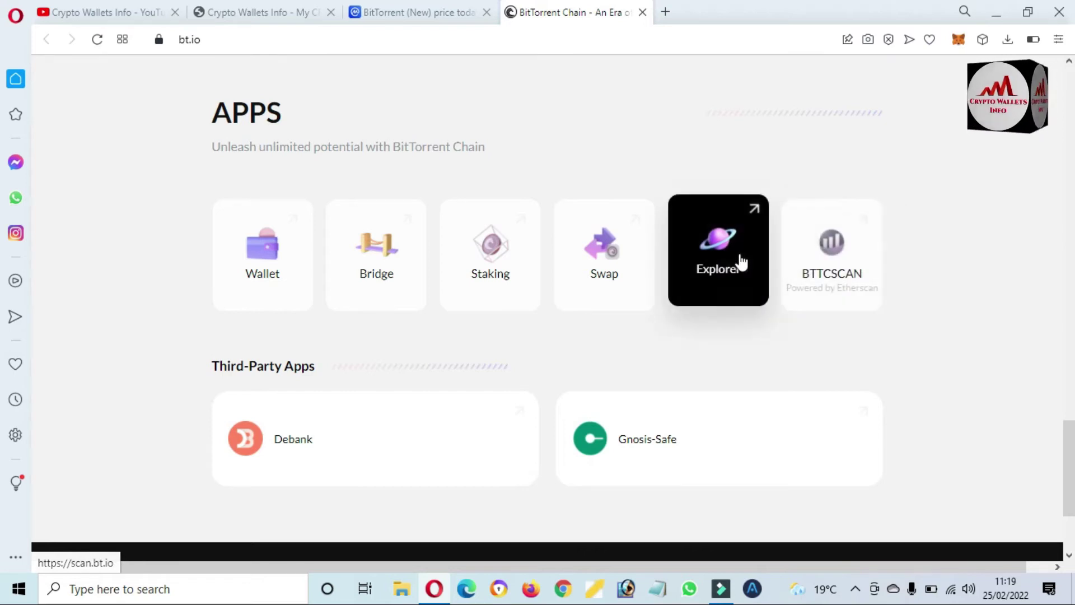
pyautogui.click(721, 246)
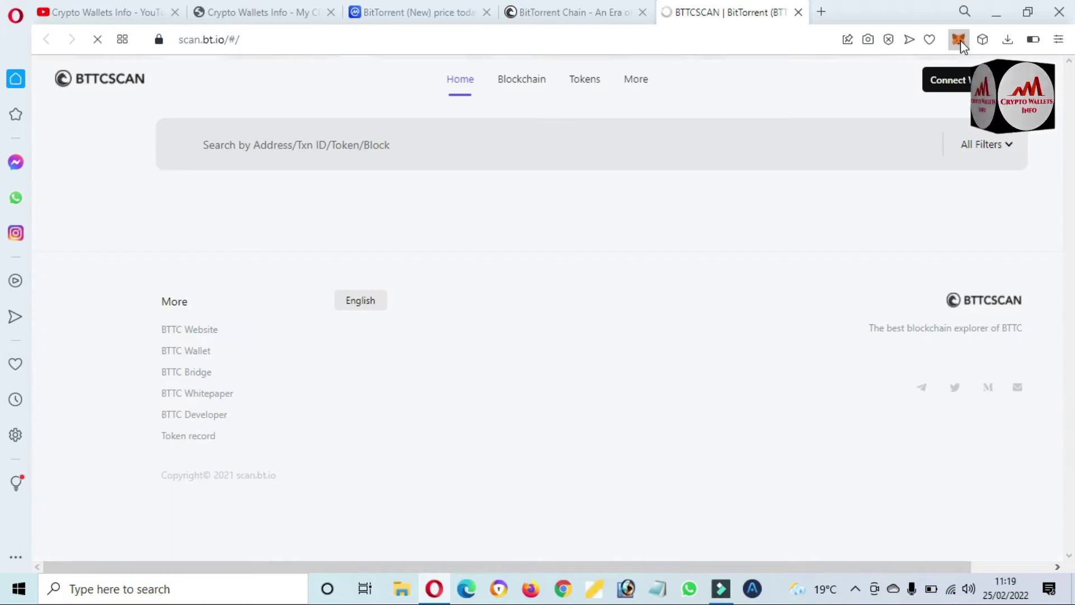
# Unlock MetaMask with the wallet password and show Account 1's options menu
pyautogui.click(959, 40)
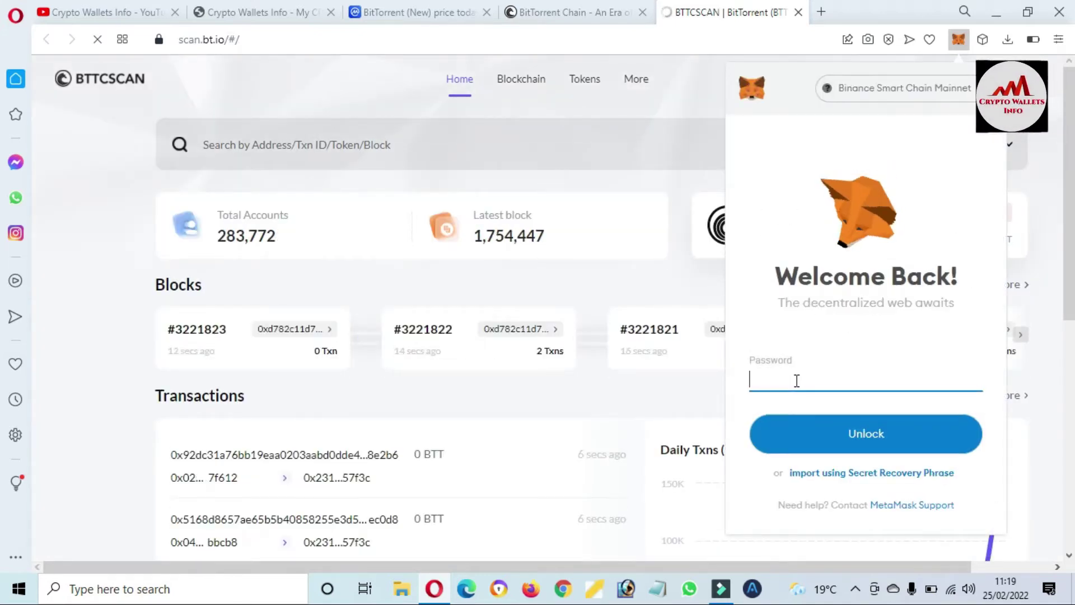
pyautogui.write('****')
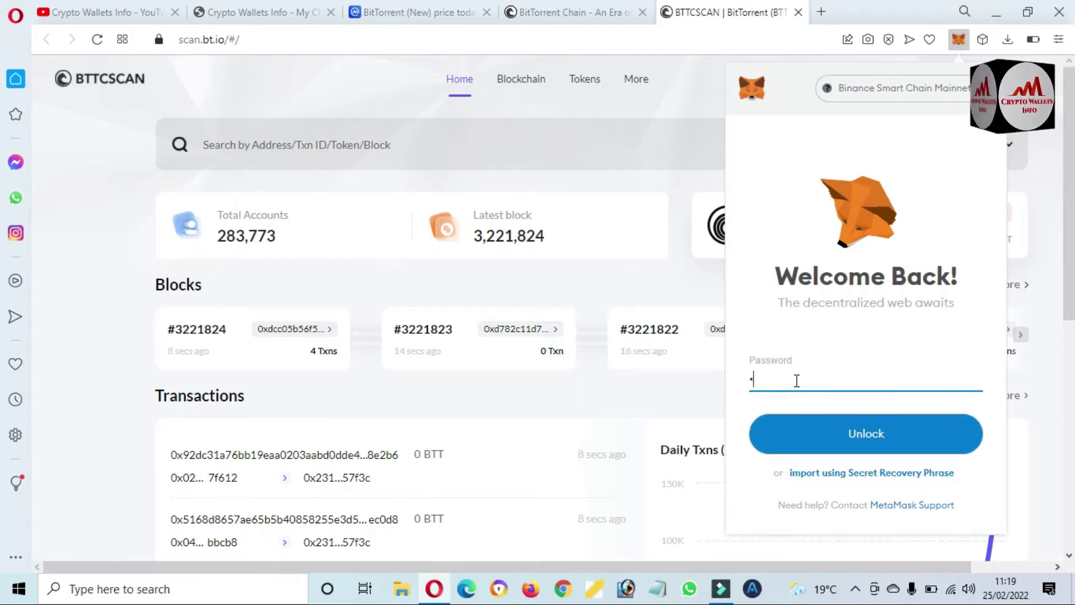
pyautogui.write('*******')
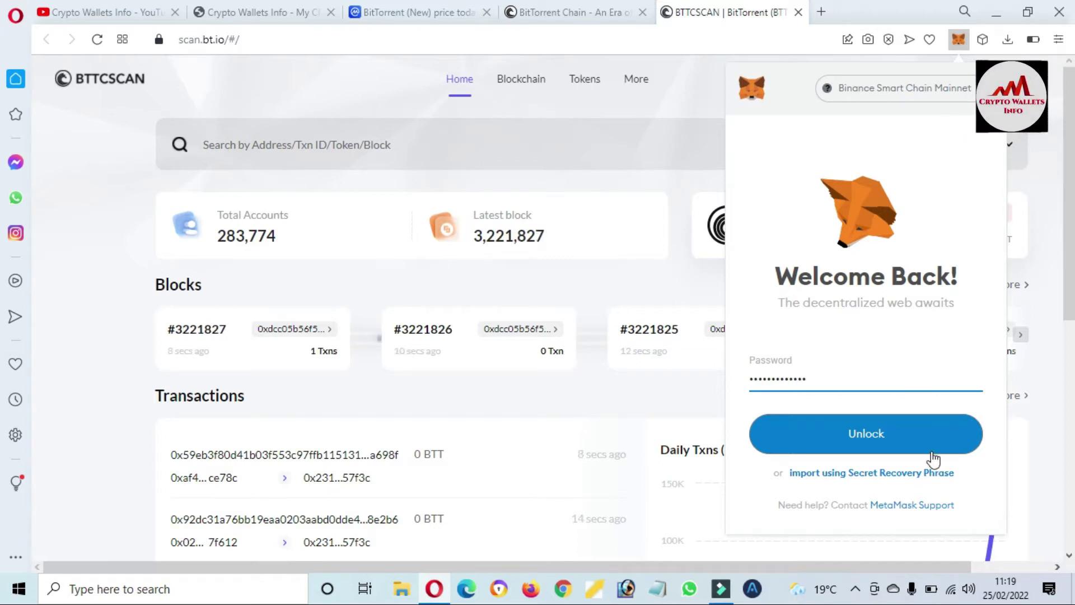
pyautogui.click(895, 456)
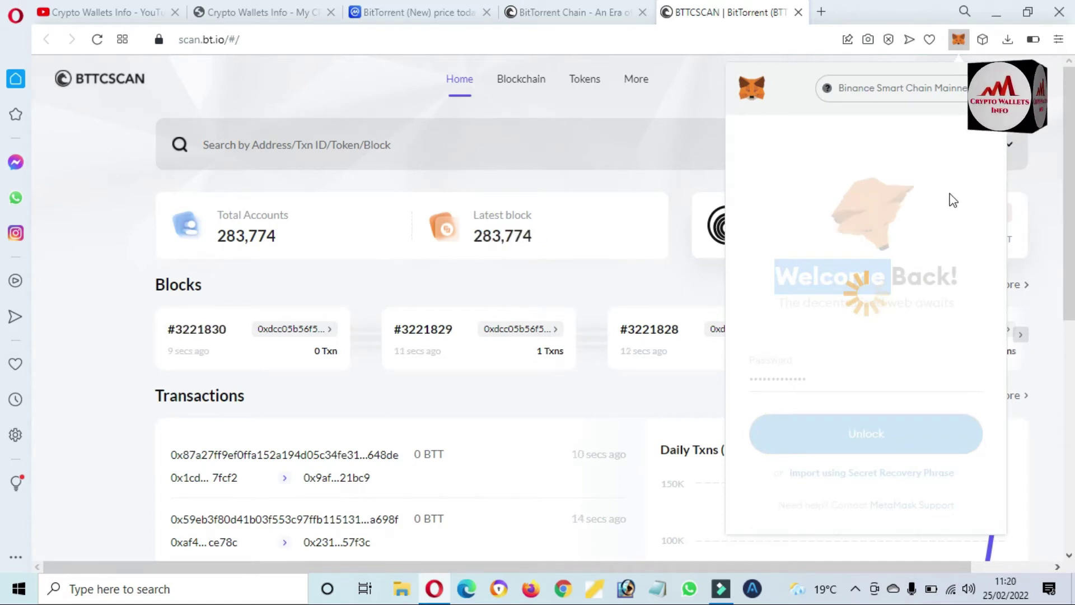
pyautogui.click(991, 143)
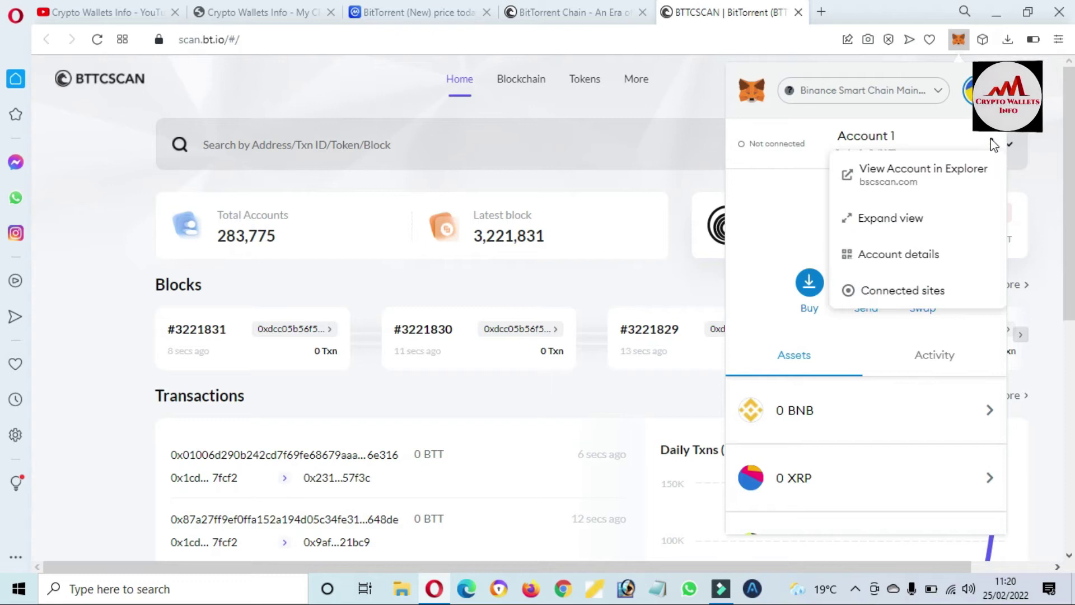
# Expand MetaMask to a full tab and switch it to BitTorrent Chain Mainnet, then return to BTTCSCAN
pyautogui.click(904, 224)
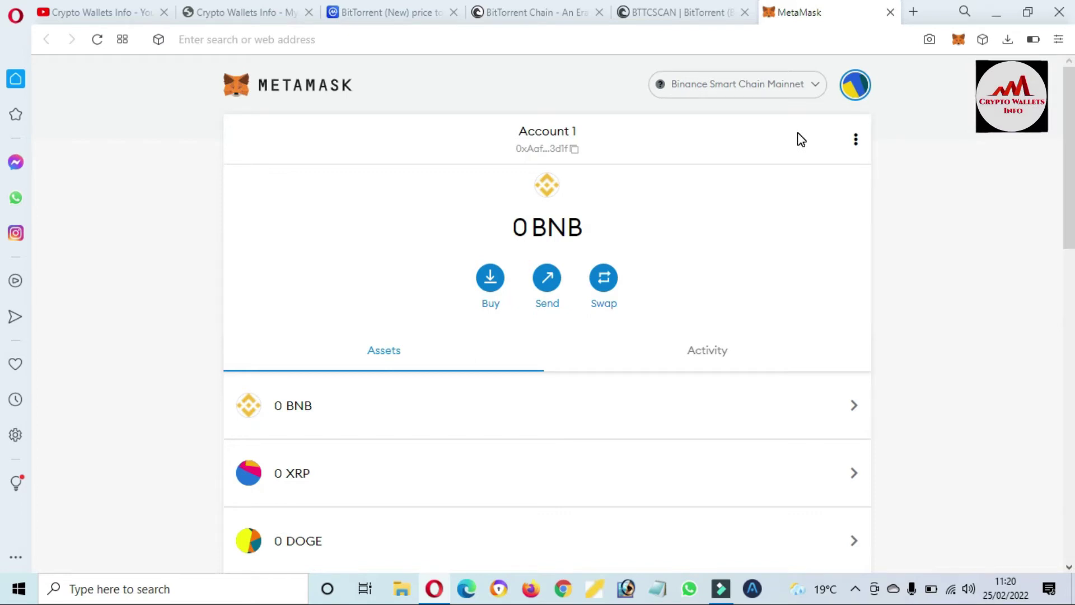
pyautogui.click(814, 95)
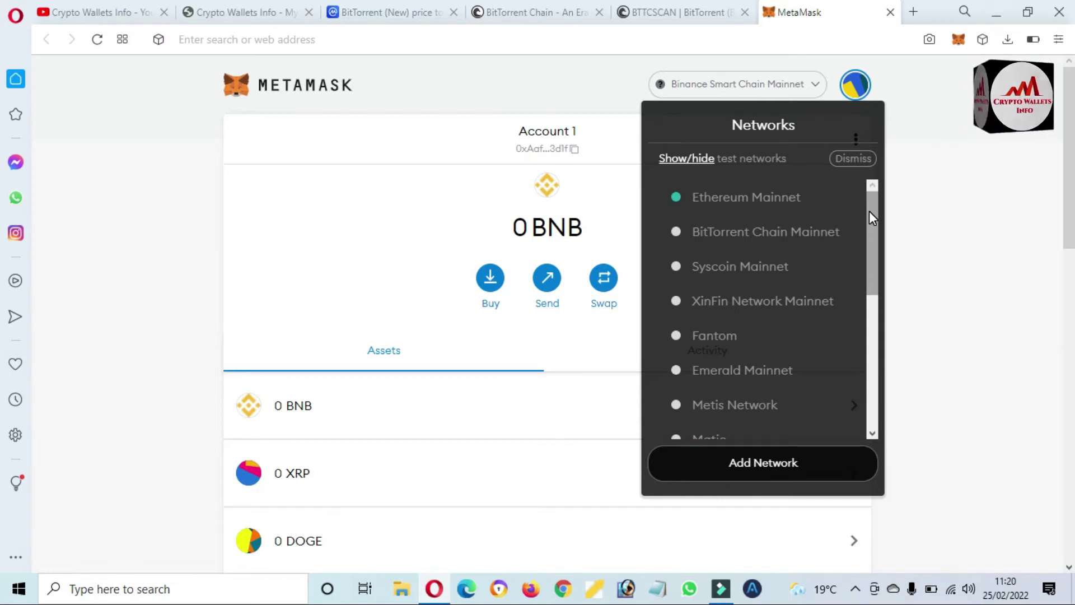
pyautogui.click(757, 233)
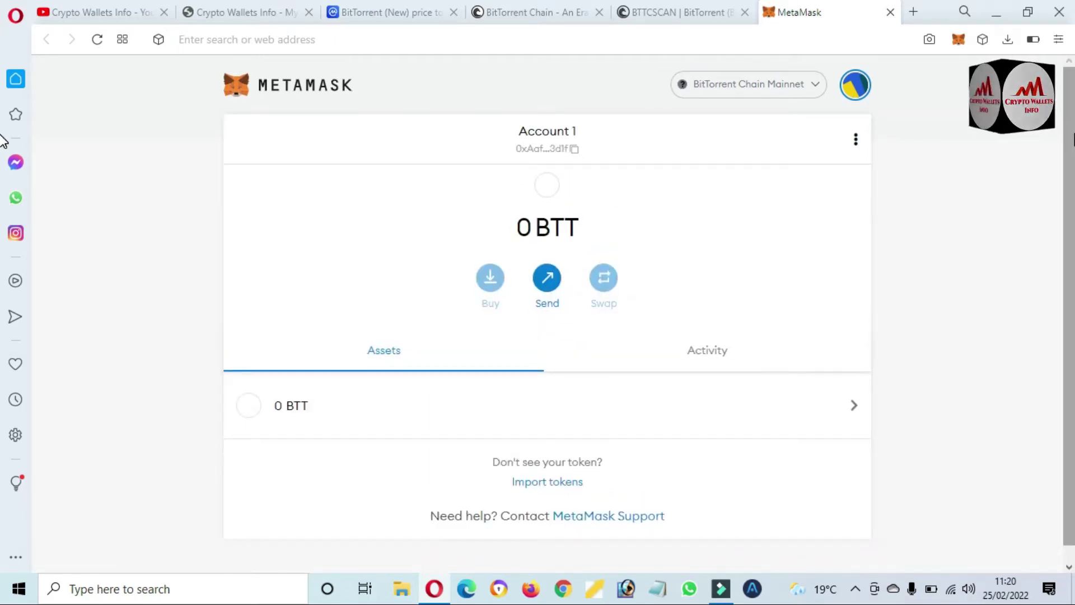
pyautogui.click(662, 7)
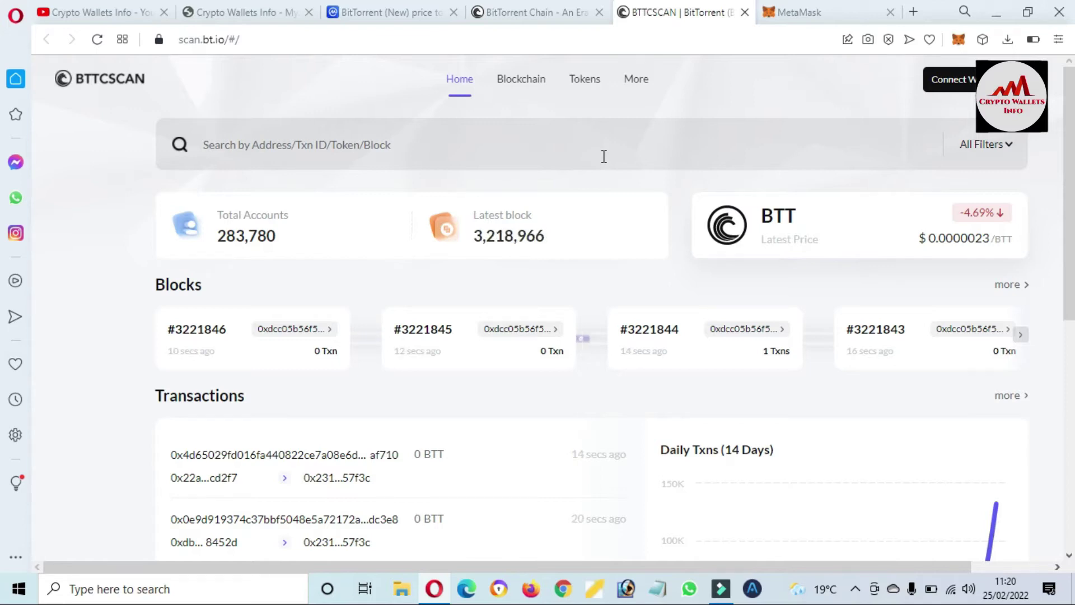
# Go to BTTCSCAN's Token Tracker and open the Tether USD_TRON token details
pyautogui.moveTo(586, 82)
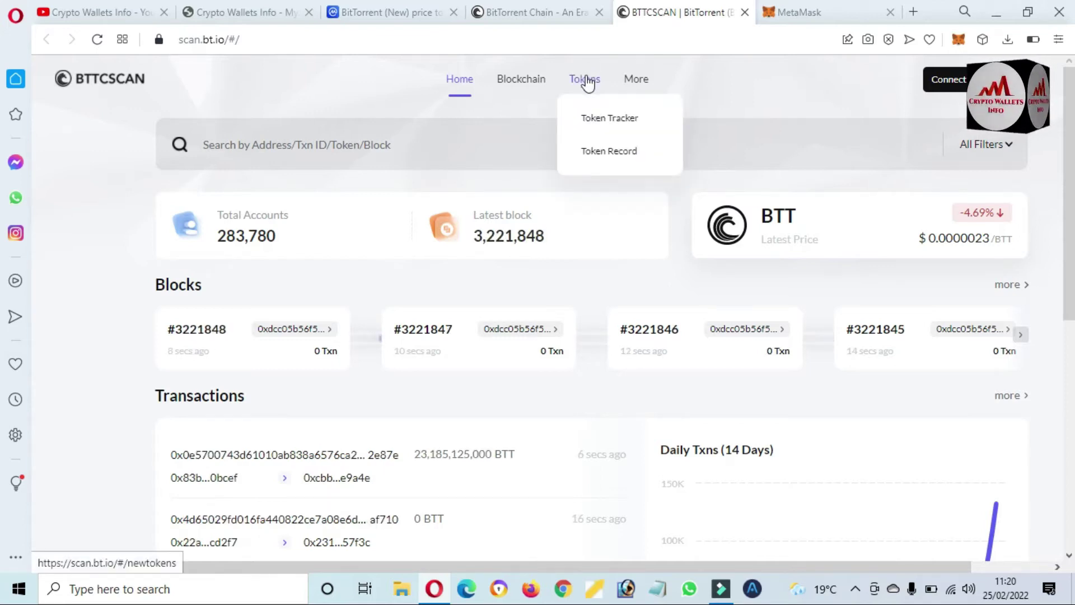
pyautogui.moveTo(652, 81)
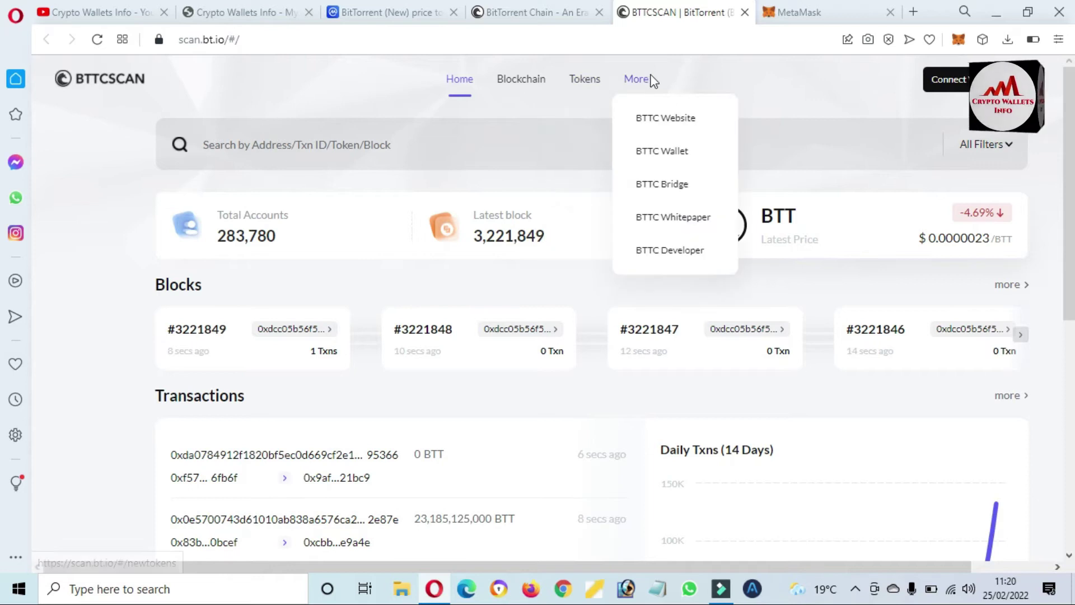
pyautogui.moveTo(518, 79)
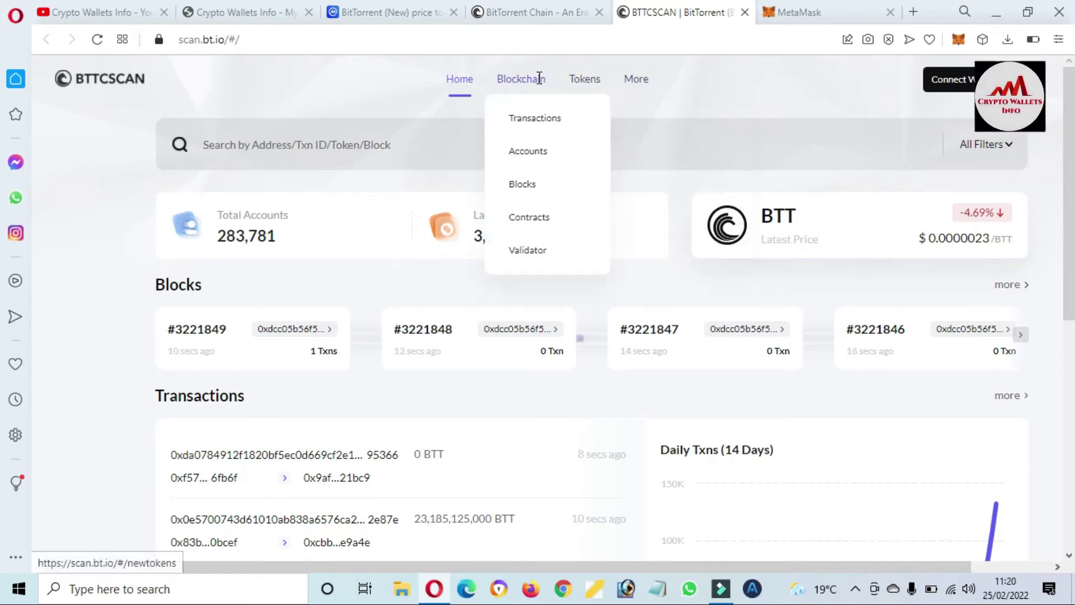
pyautogui.click(588, 83)
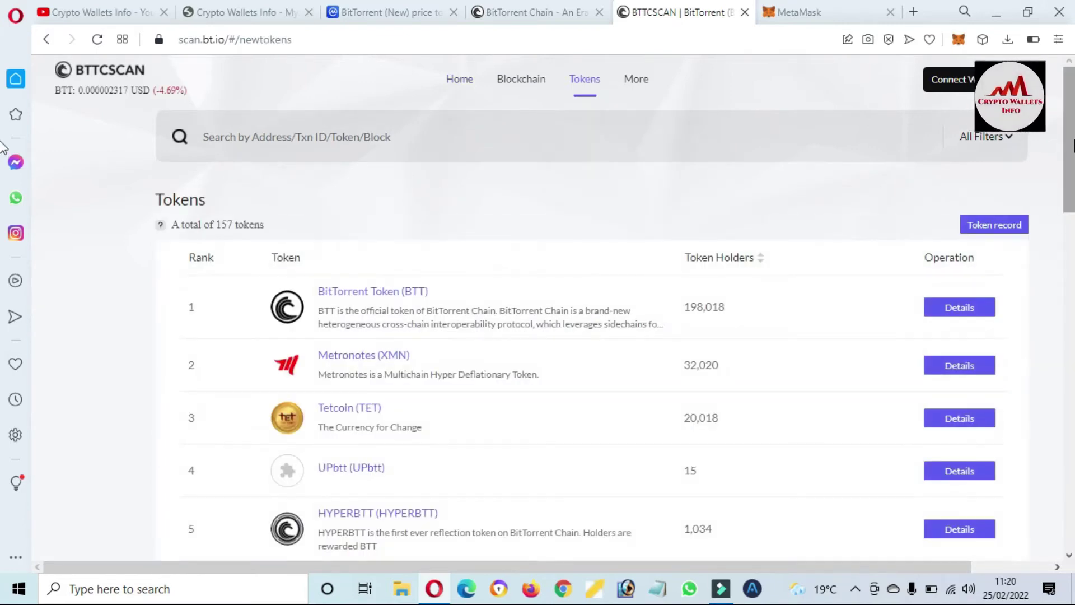
pyautogui.scroll(-2, 1069, 178)
pyautogui.moveTo(1072, 178); pyautogui.dragTo(1072, 279)
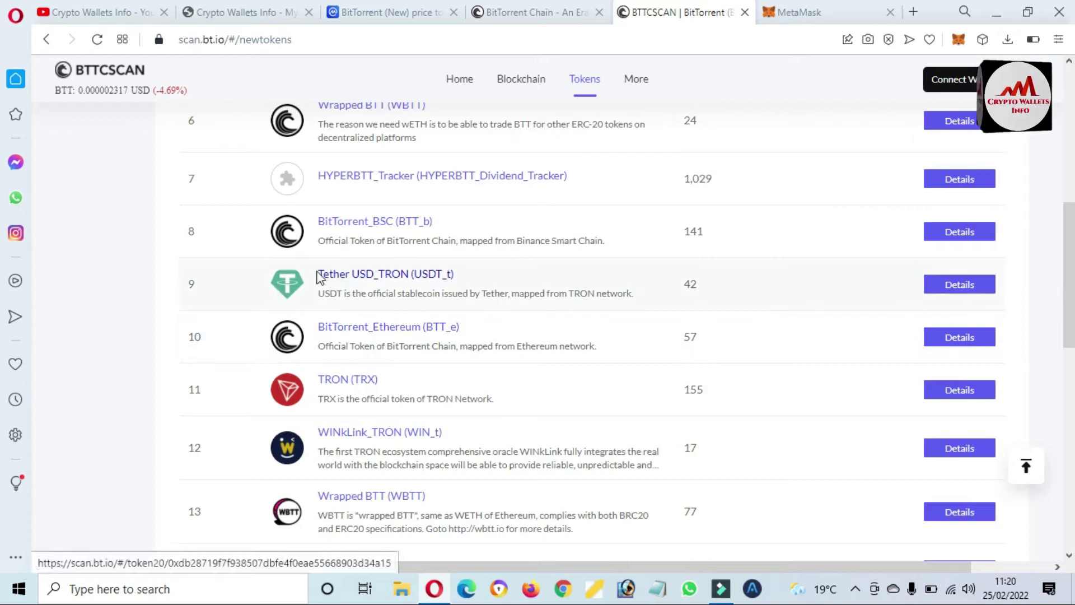
pyautogui.click(972, 287)
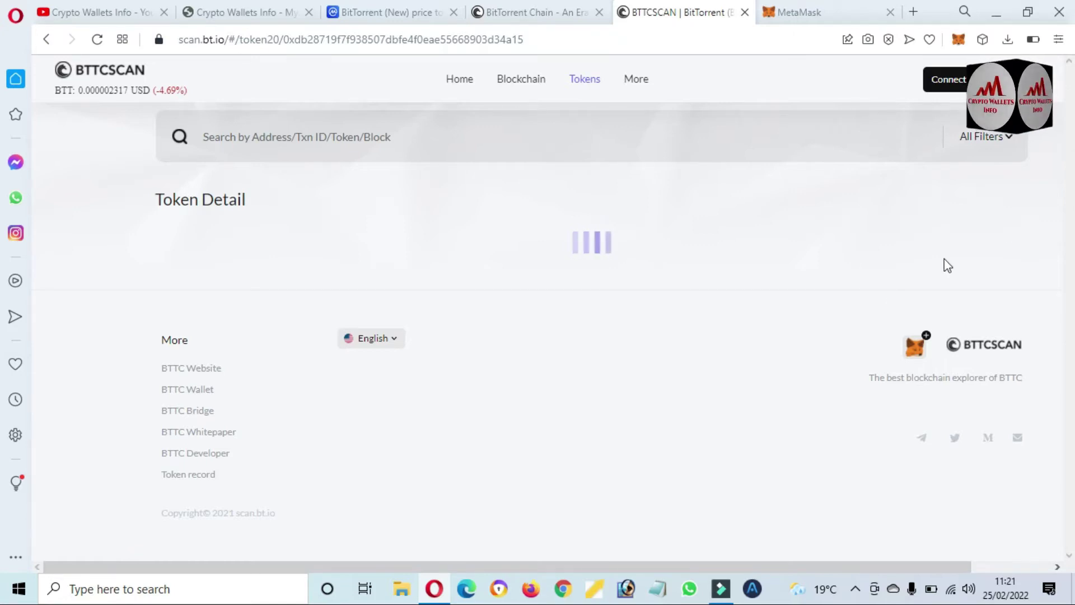
# Copy the USDT_t contract address and switch to the MetaMask tab
pyautogui.scroll(-1, 3, 149)
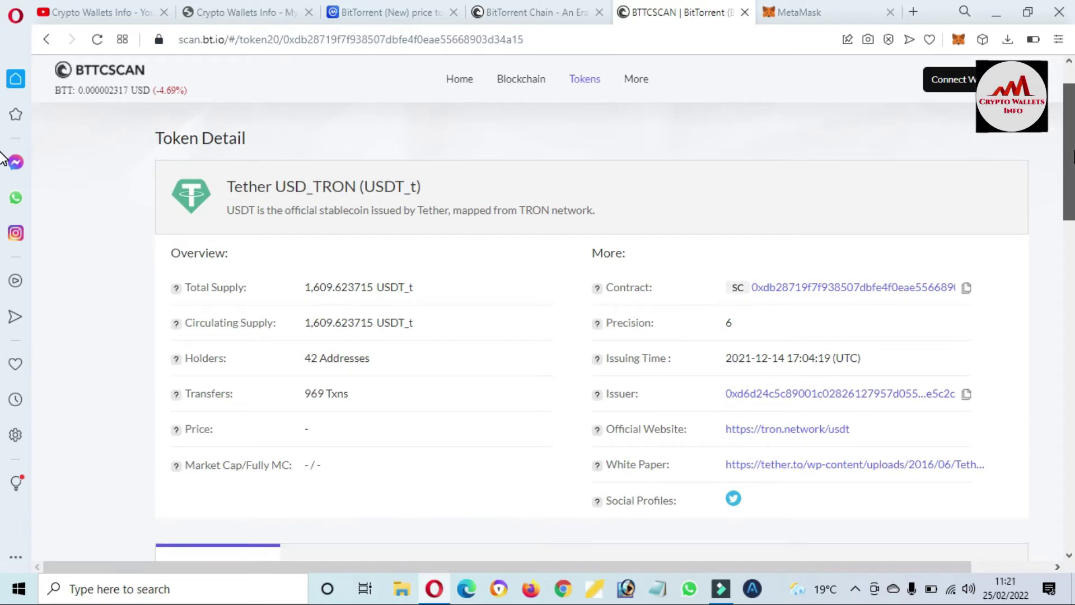
pyautogui.scroll(-1, 3, 157)
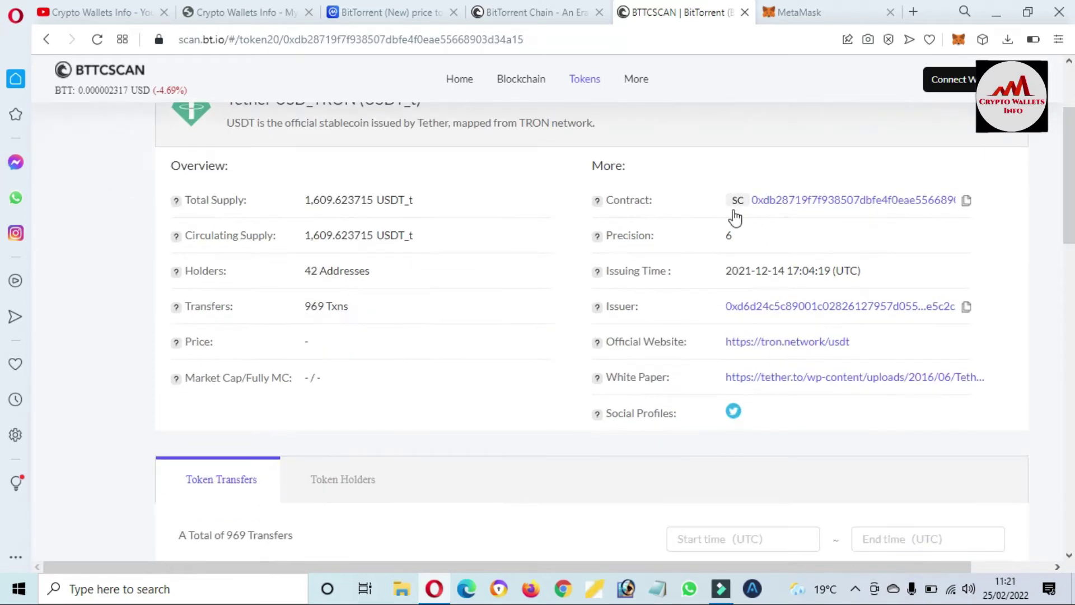
pyautogui.doubleClick(967, 205)
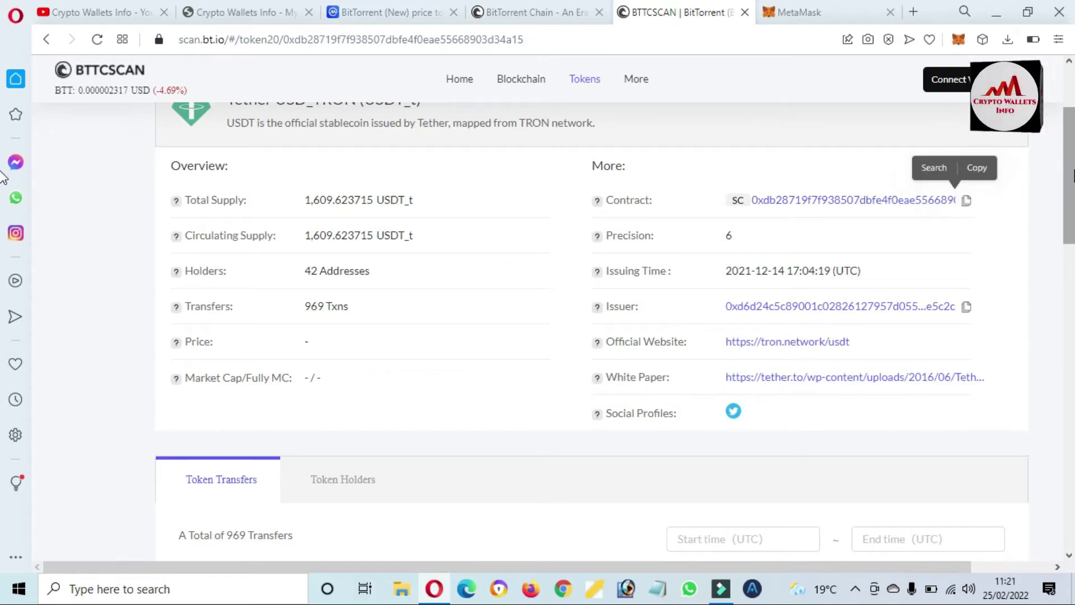
pyautogui.click(815, 11)
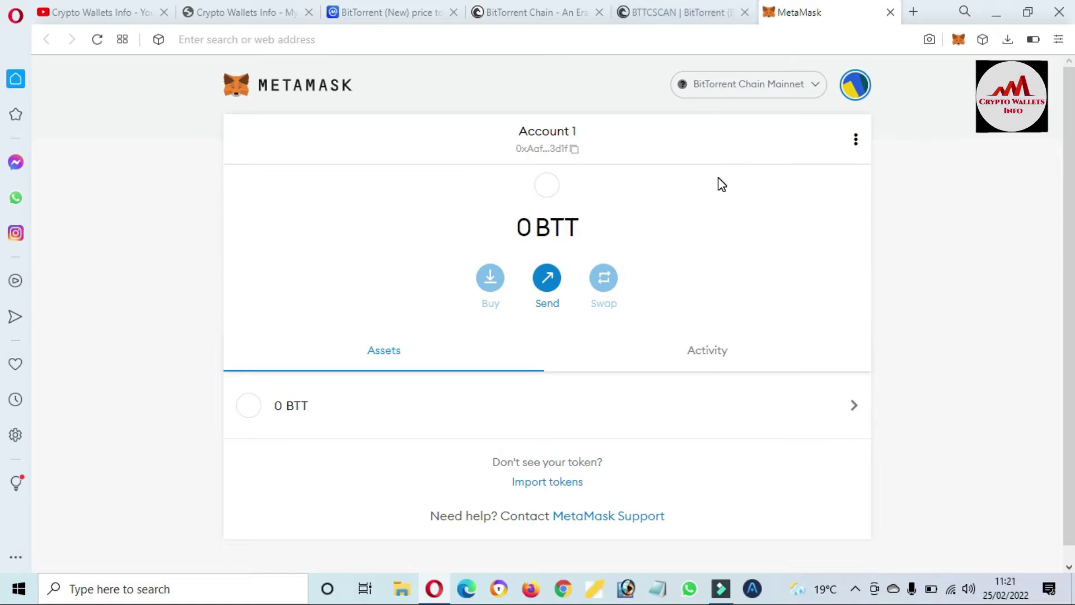
# Import USDT_t into MetaMask as a custom token using the pasted contract address
pyautogui.click(538, 484)
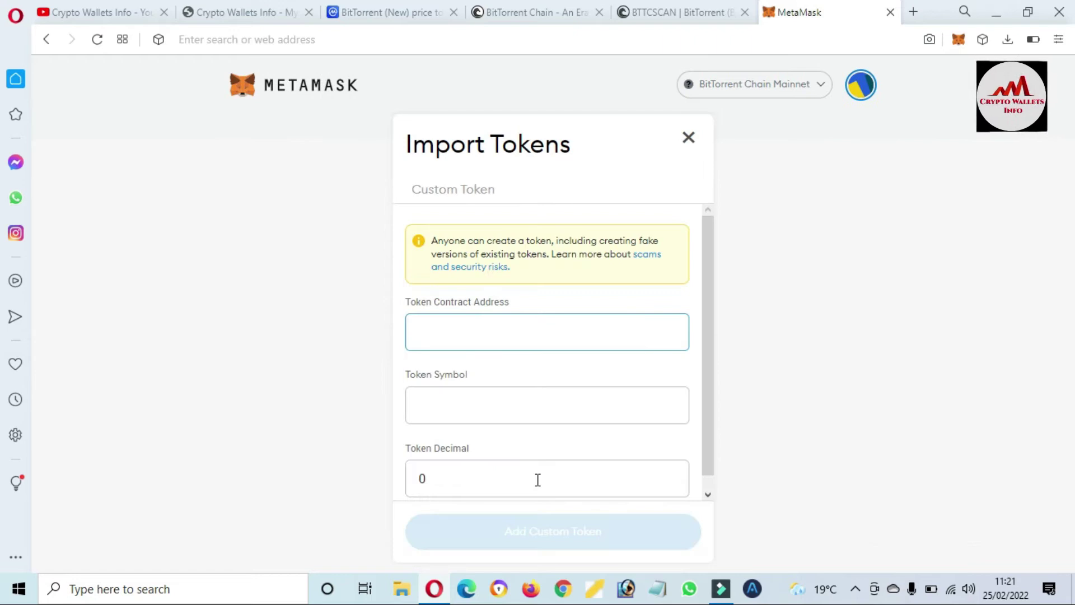
pyautogui.hotkey('ctrl', 'v')
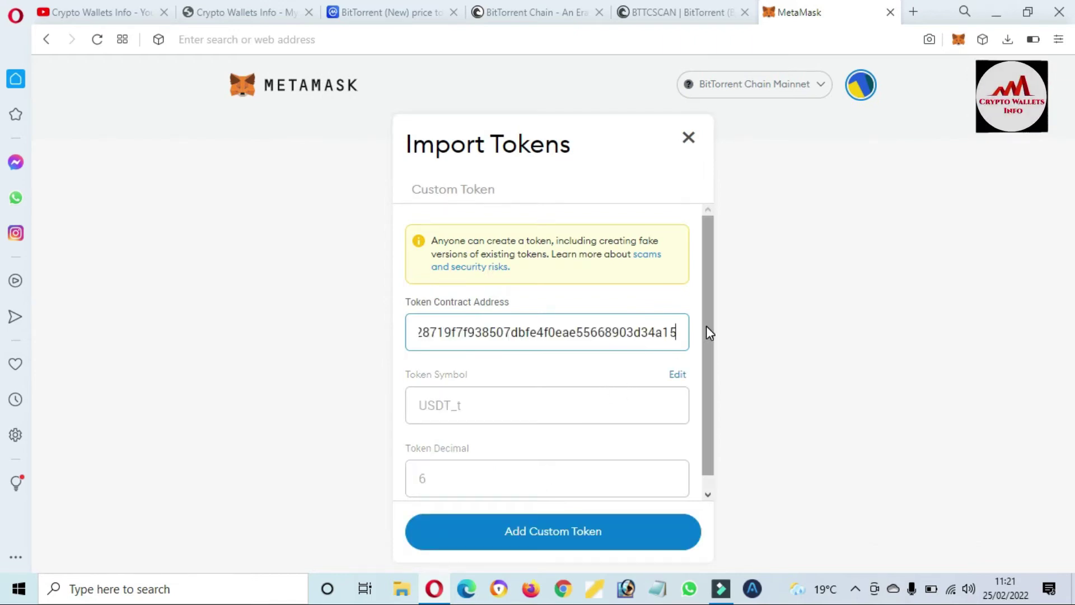
pyautogui.moveTo(706, 326); pyautogui.dragTo(715, 409)
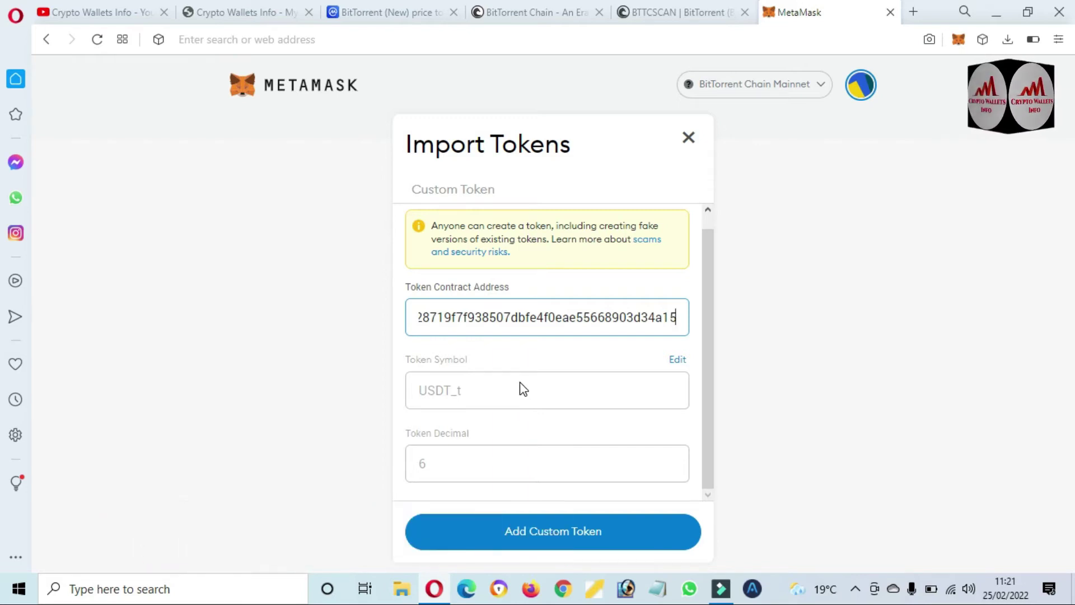
pyautogui.click(540, 540)
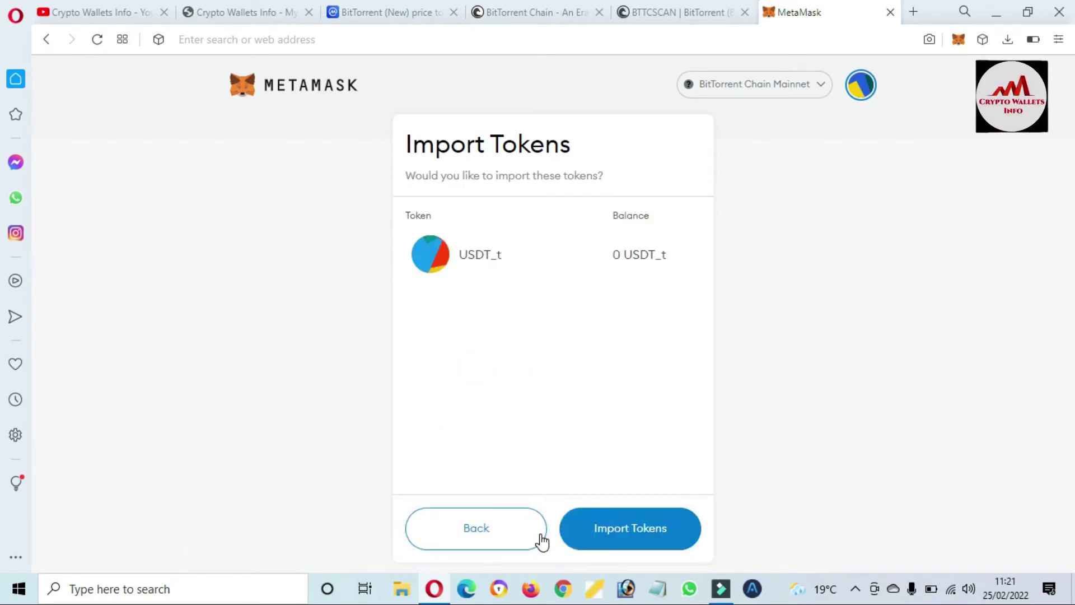
pyautogui.click(631, 537)
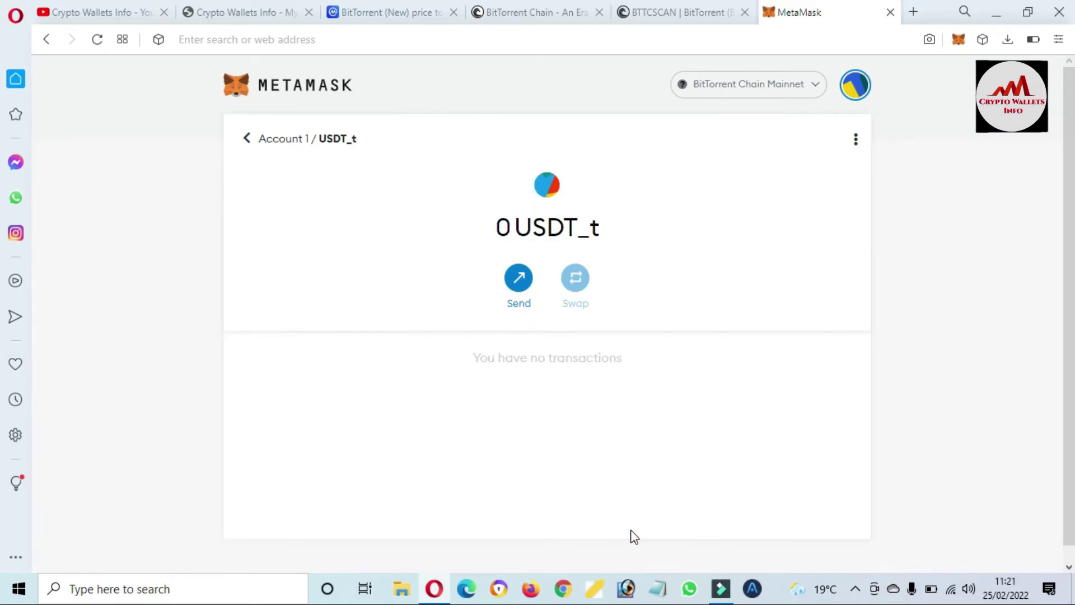
# Check Account 1 lists 0 USDT_t, then go back to the BTTCSCAN tab
pyautogui.click(247, 138)
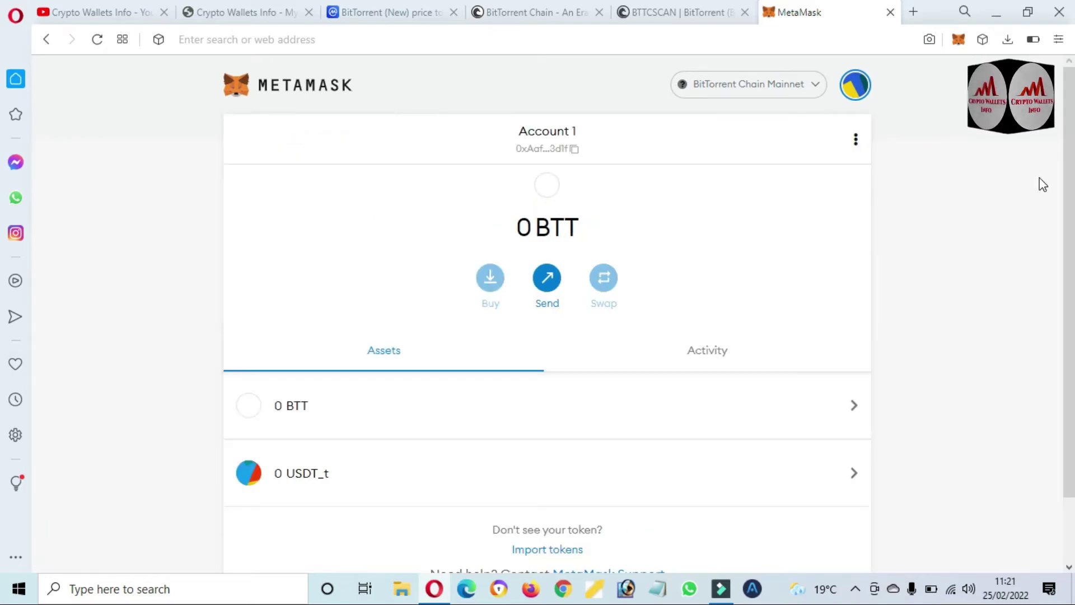
pyautogui.scroll(-1, 1039, 177)
pyautogui.scroll(-1, 497, 472)
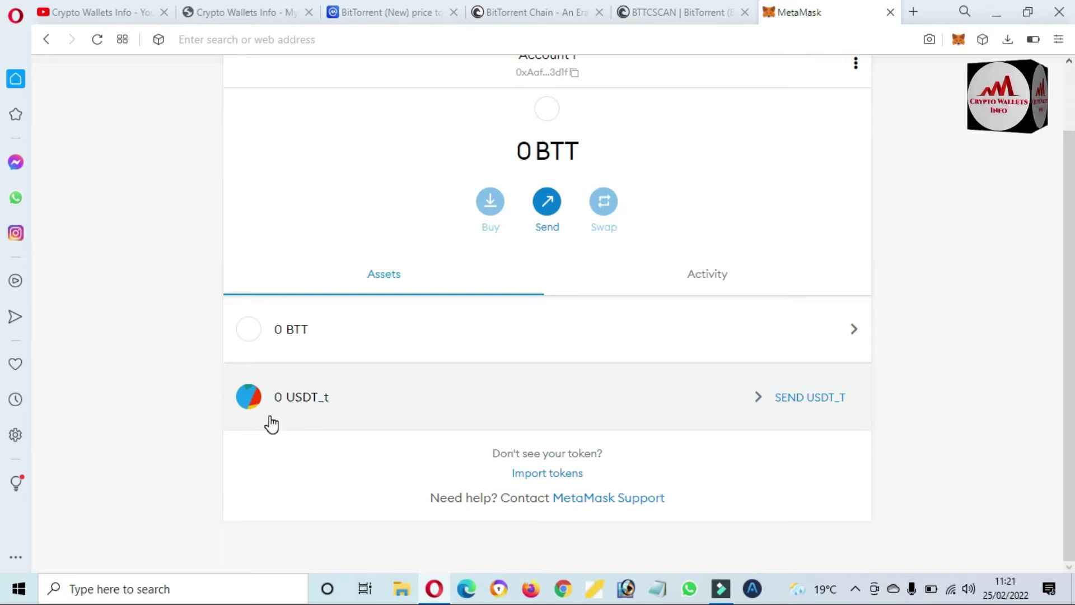
pyautogui.scroll(2, 336, 168)
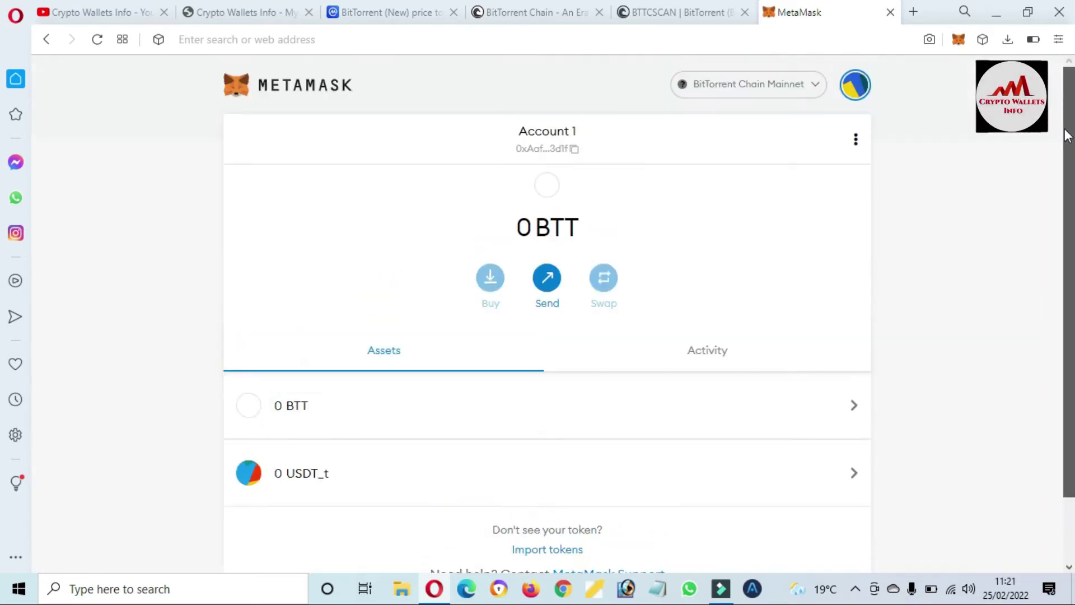
pyautogui.click(664, 9)
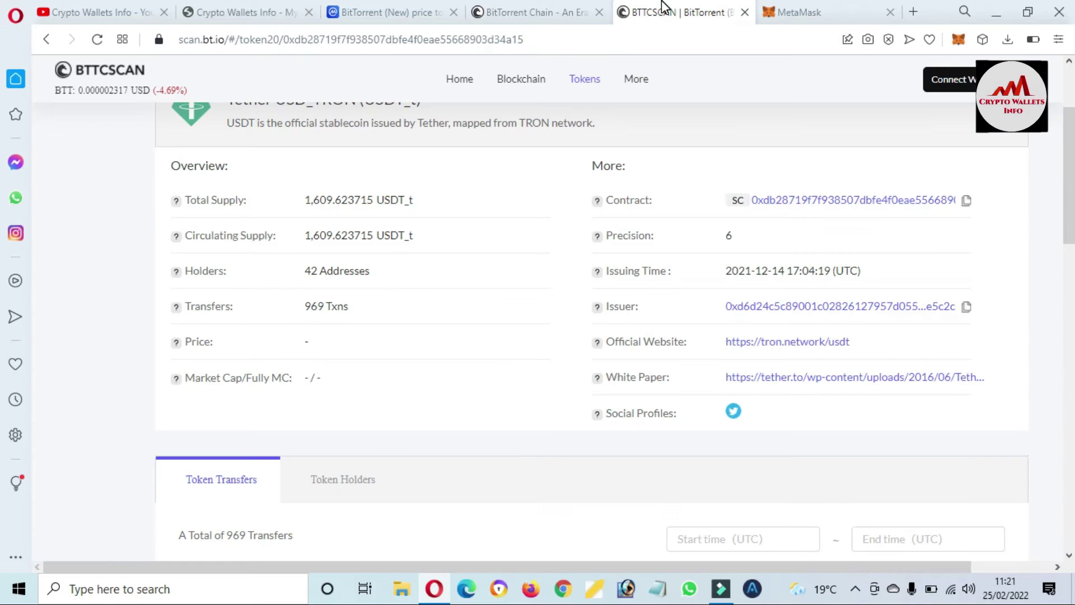
pyautogui.click(540, 10)
# Open BTTCSCAN's Token Tracker list of 157 tokens and scroll through it
pyautogui.click(684, 7)
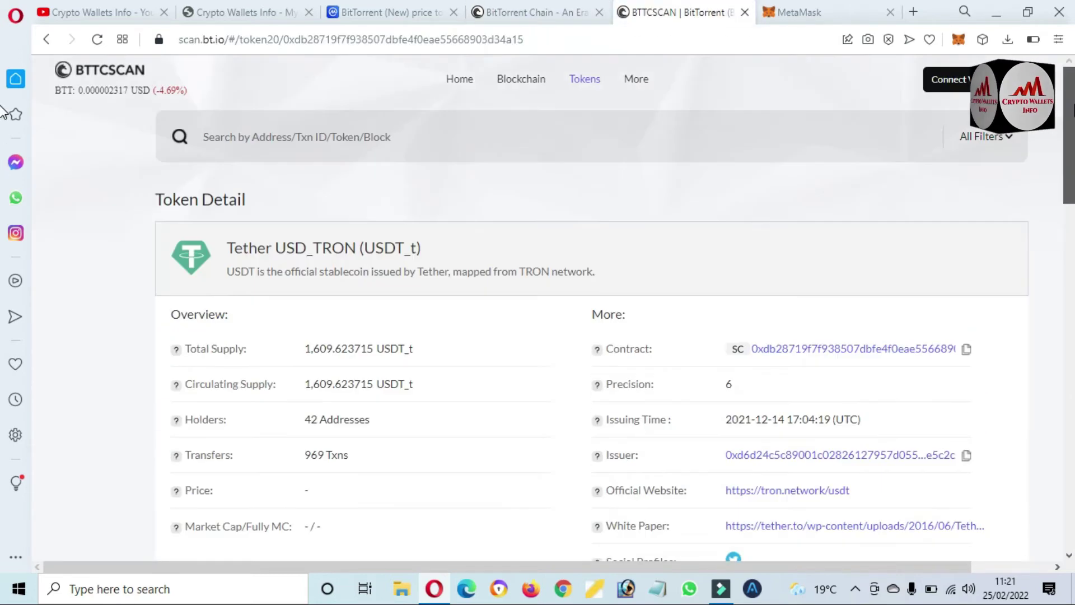
pyautogui.scroll(3, 491, 197)
pyautogui.moveTo(627, 93)
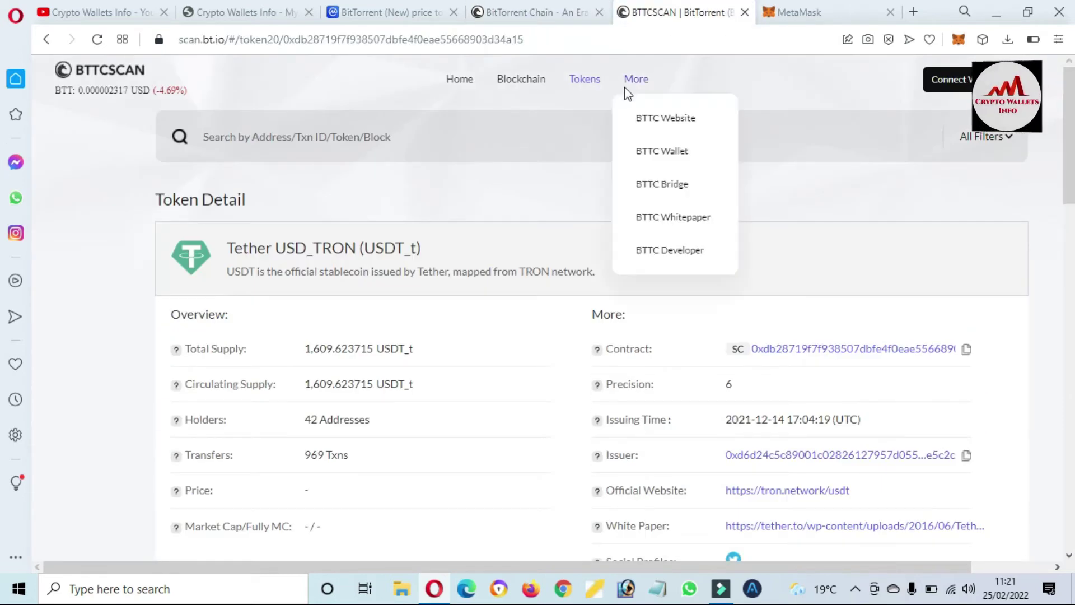
pyautogui.moveTo(585, 88)
pyautogui.click(601, 120)
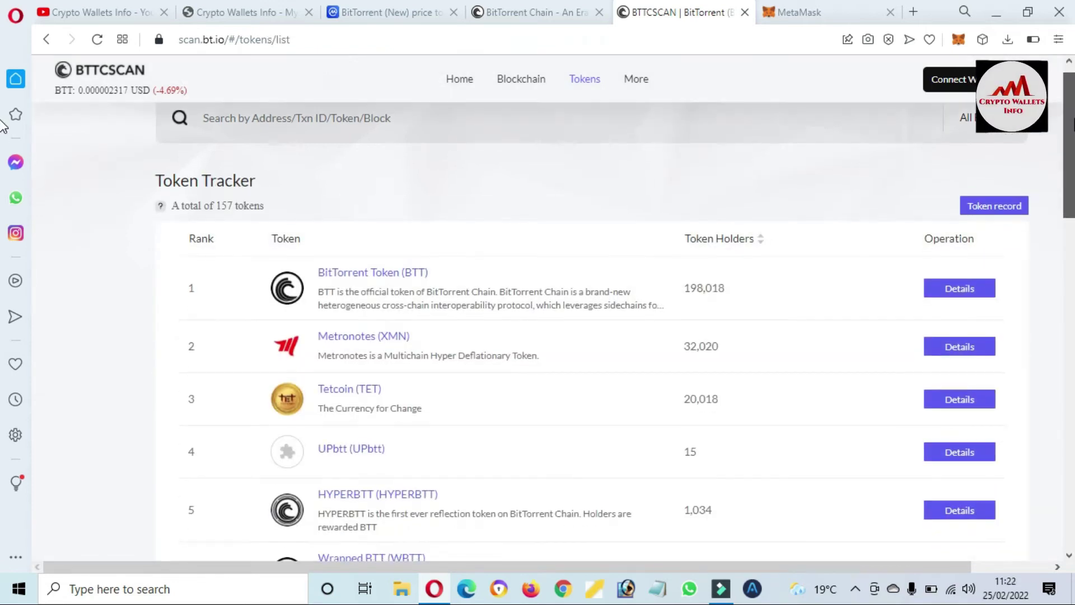
pyautogui.scroll(-8, 3, 196)
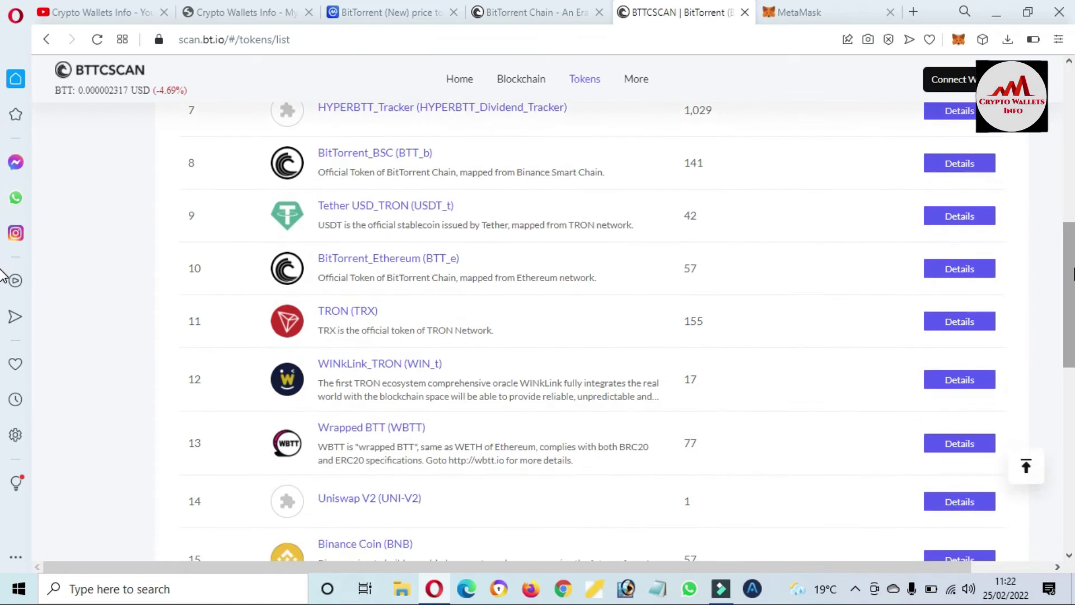
pyautogui.scroll(-6, 2, 275)
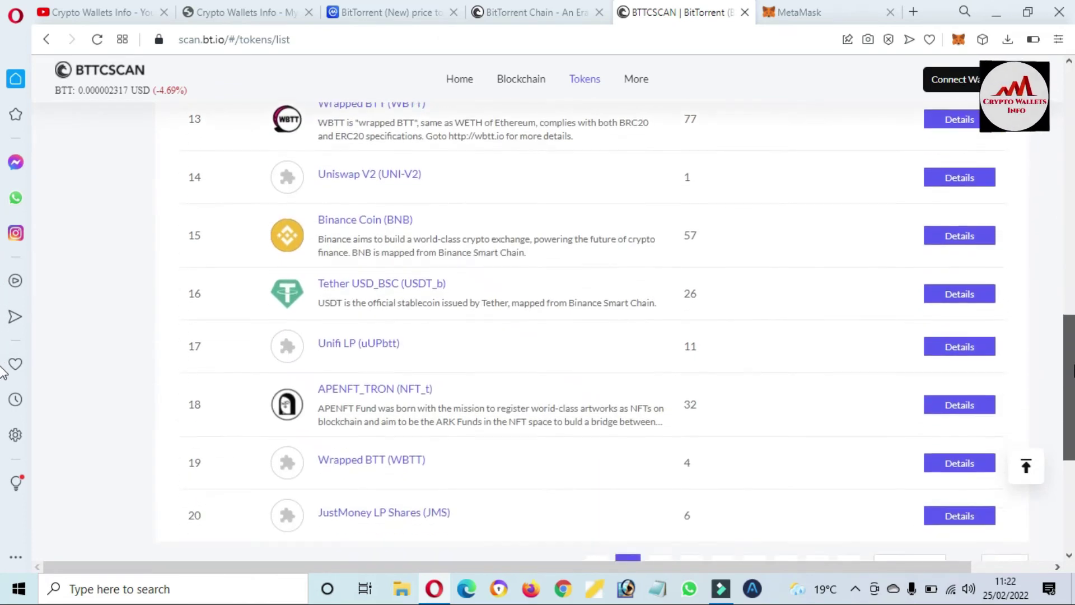
pyautogui.scroll(-1, 3, 372)
pyautogui.scroll(-2, 3, 372)
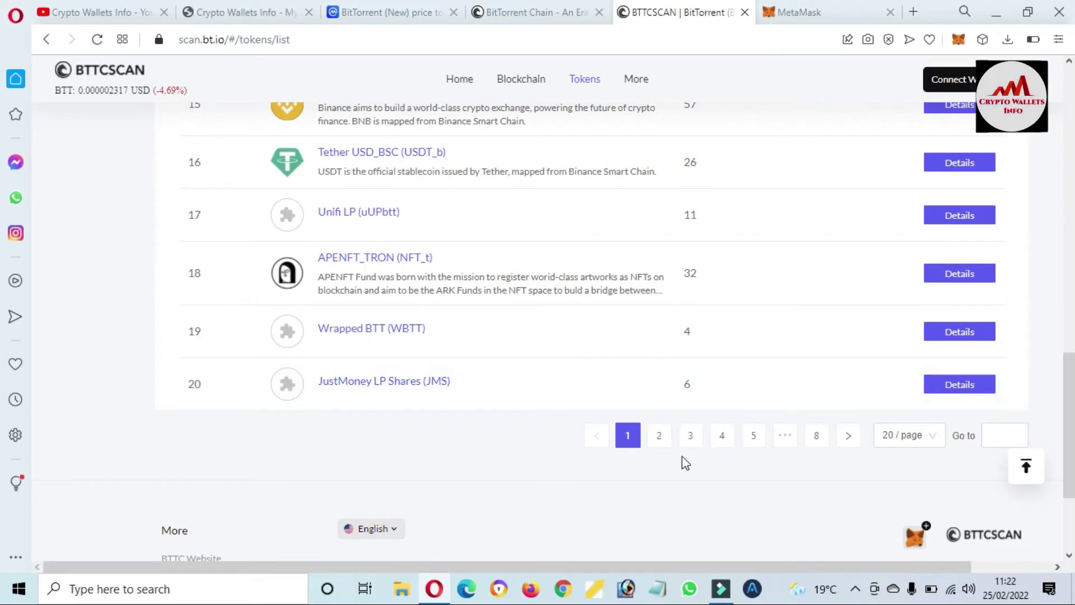
pyautogui.scroll(8, 2, 350)
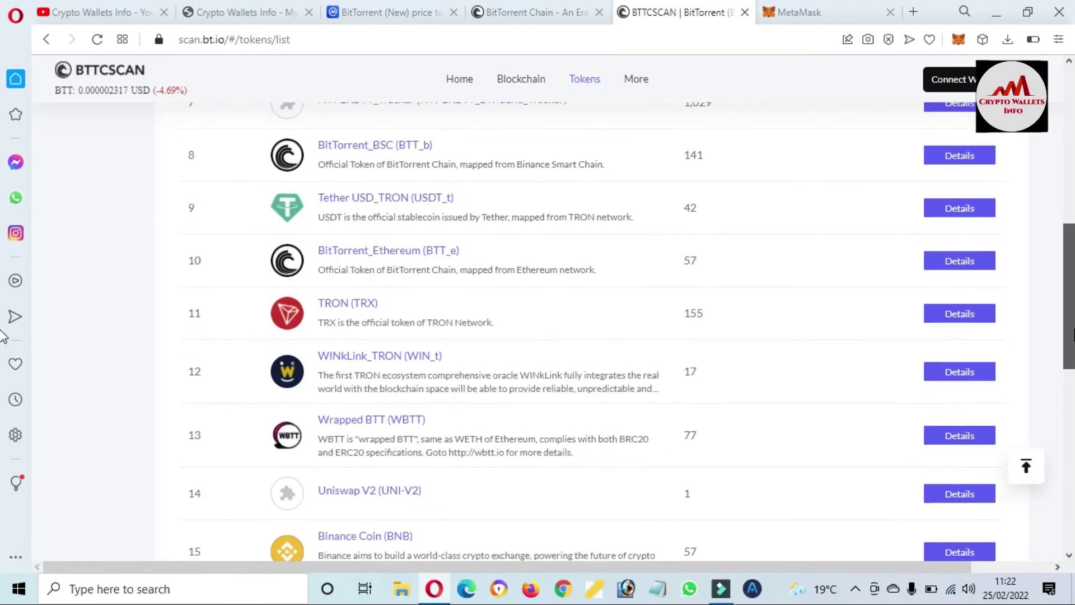
pyautogui.scroll(1, 3, 335)
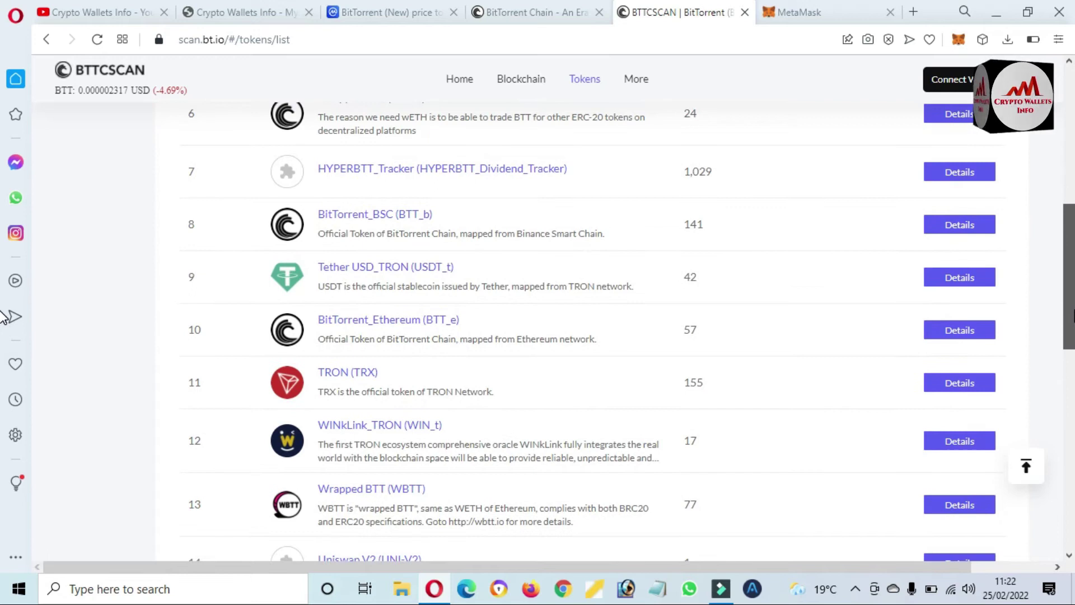
pyautogui.scroll(5, 3, 297)
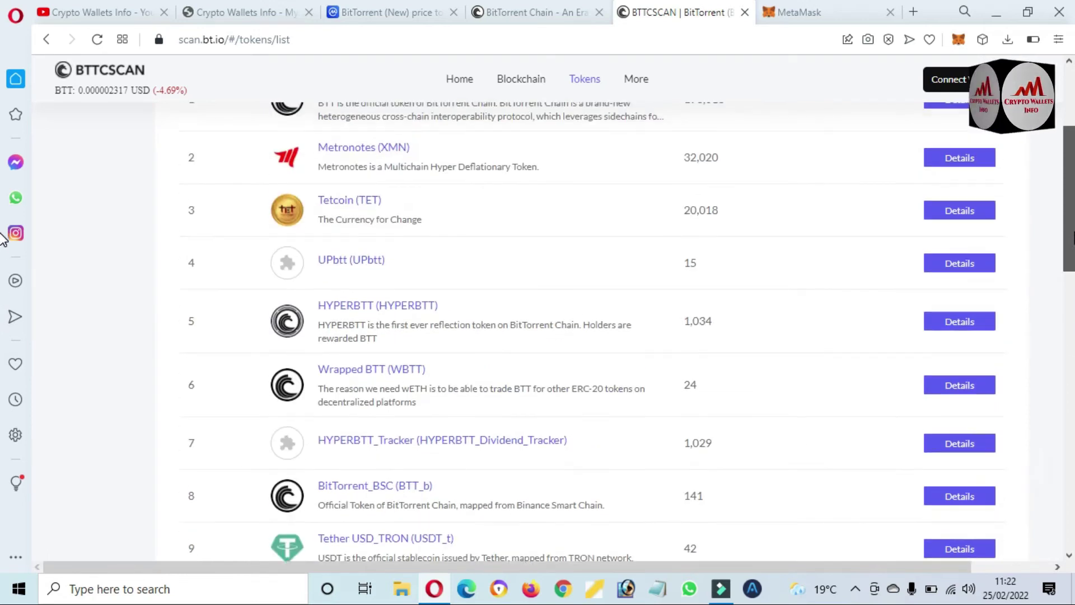
pyautogui.scroll(-8, 3, 336)
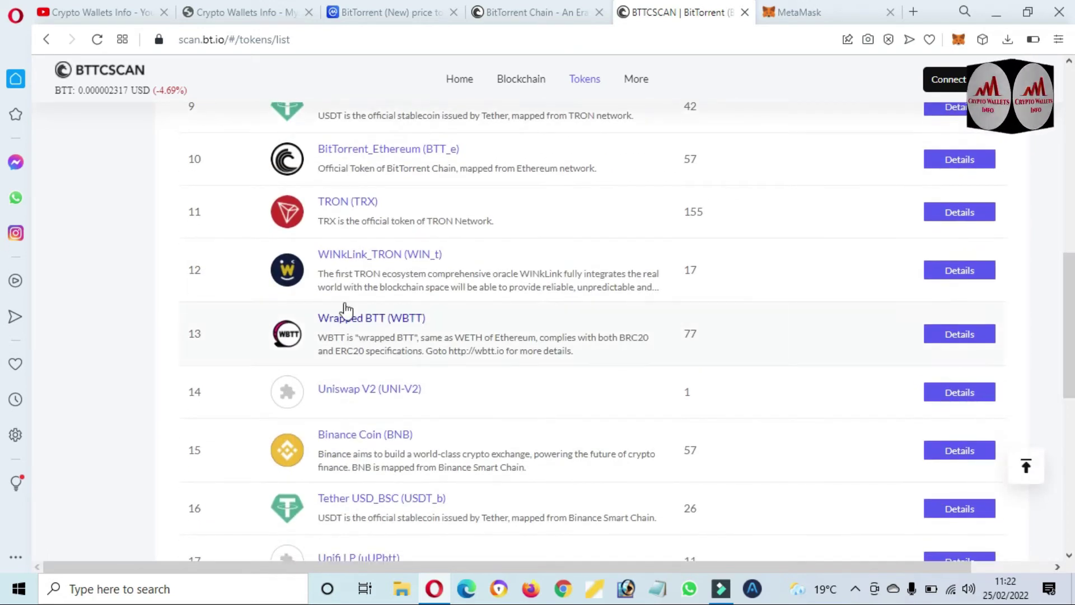
# Copy the TRON (TRX) contract address from its BTTCSCAN page and switch to MetaMask
pyautogui.click(958, 211)
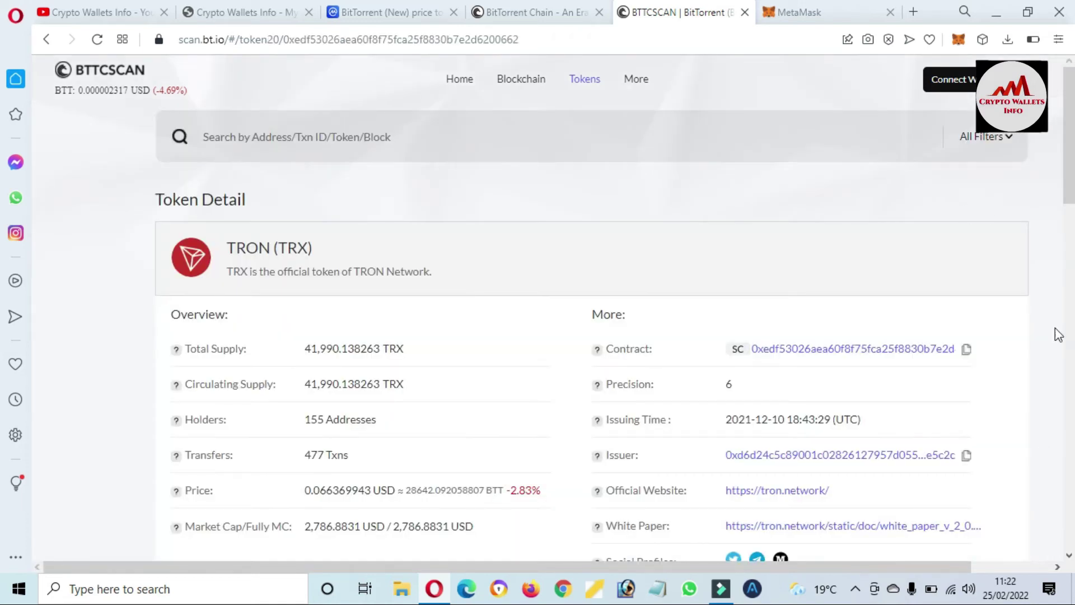
pyautogui.moveTo(1008, 353); pyautogui.dragTo(749, 360)
pyautogui.click(1053, 385)
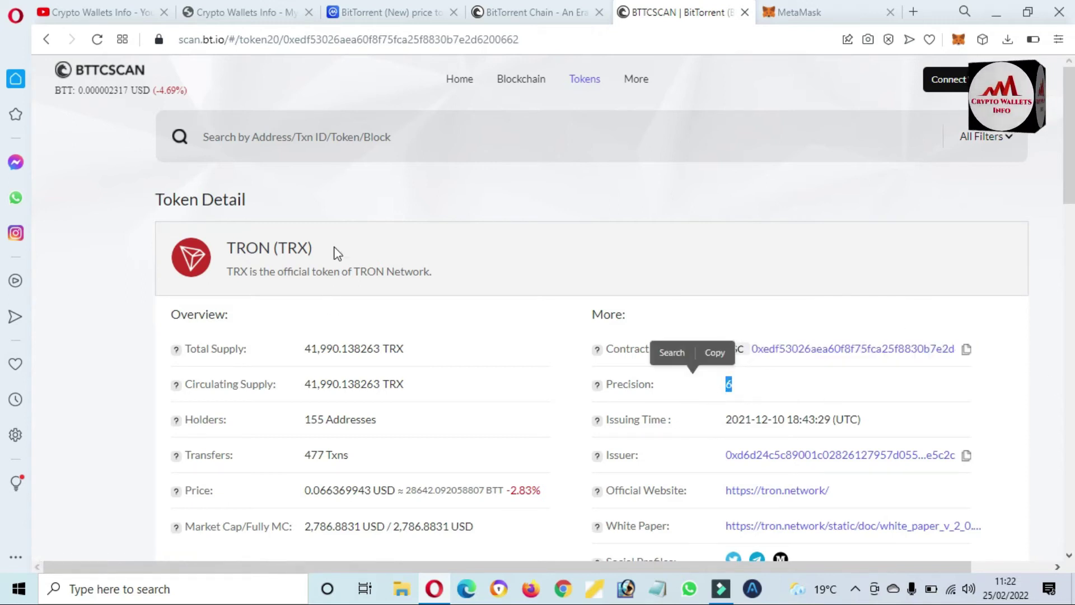
pyautogui.moveTo(339, 242); pyautogui.dragTo(207, 251)
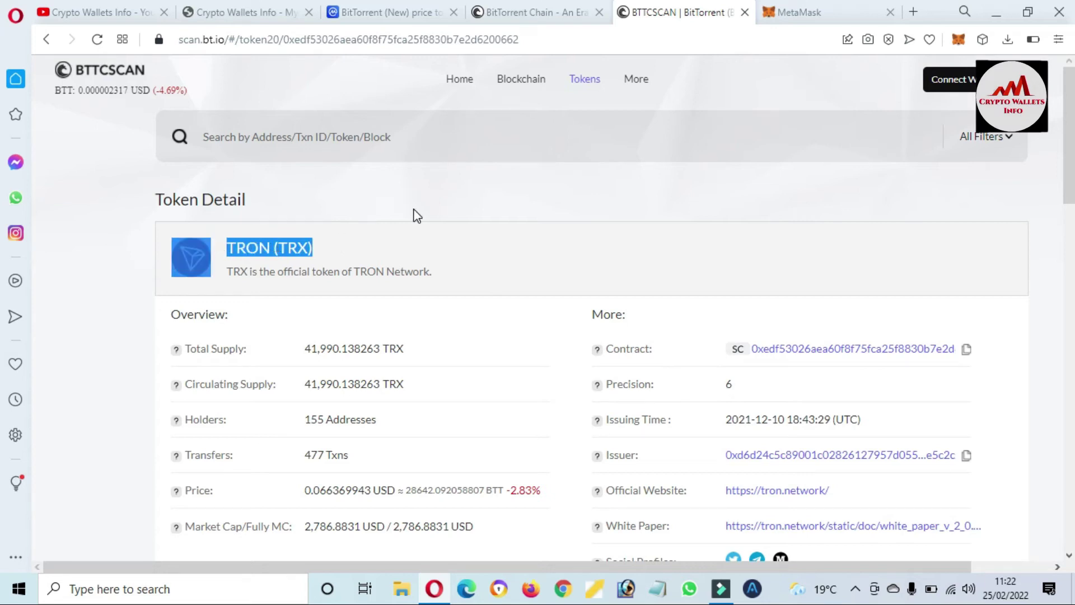
pyautogui.click(966, 351)
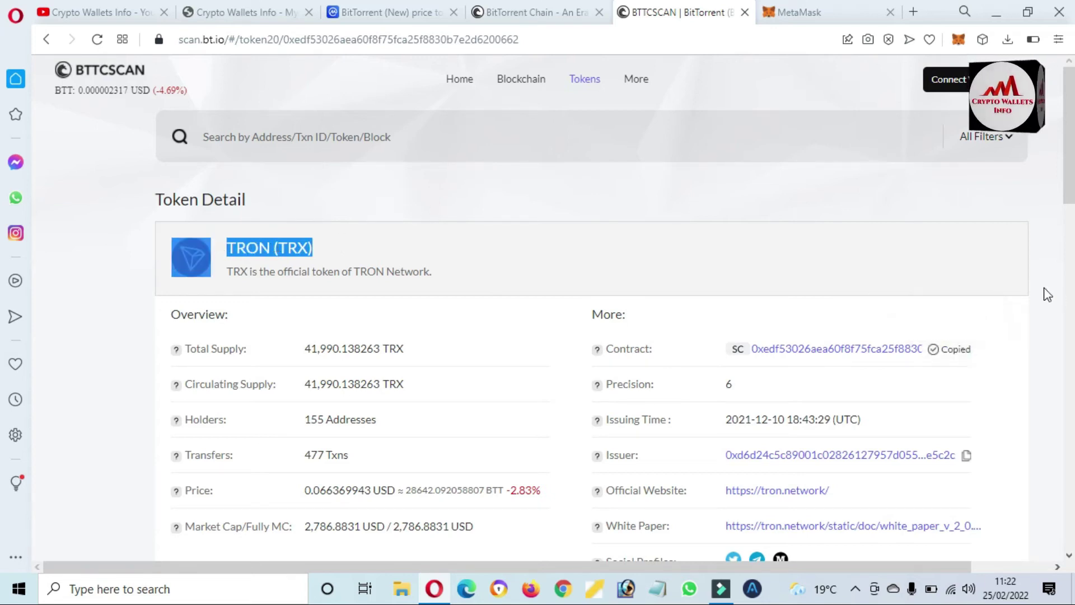
pyautogui.click(795, 8)
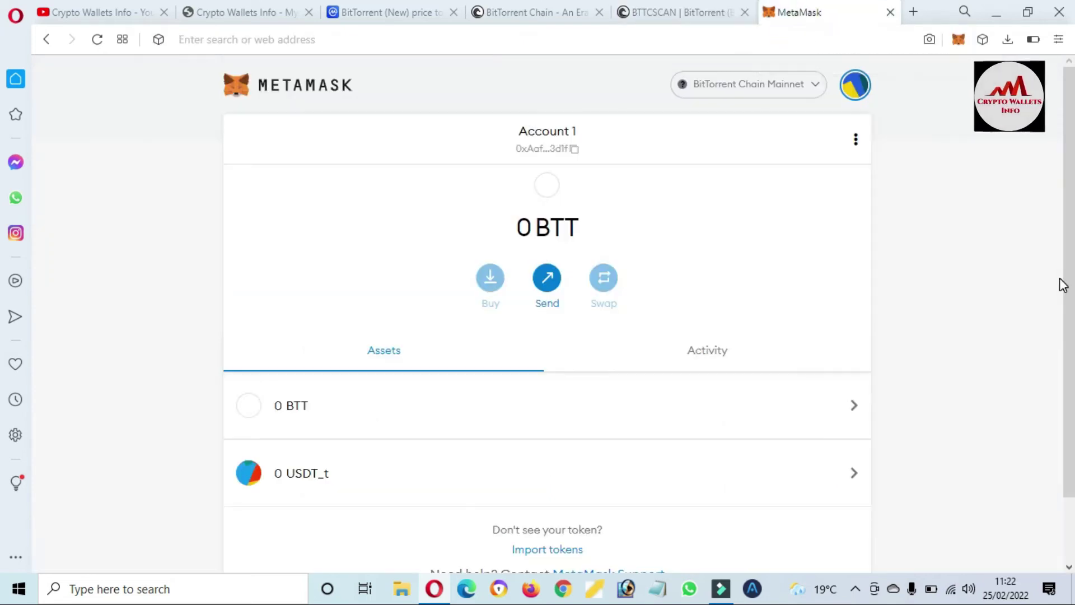
# Import TRX by its pasted contract address, leaving Account 1 with 0 BTT, USDT_t and TRX
pyautogui.scroll(-2, 592, 459)
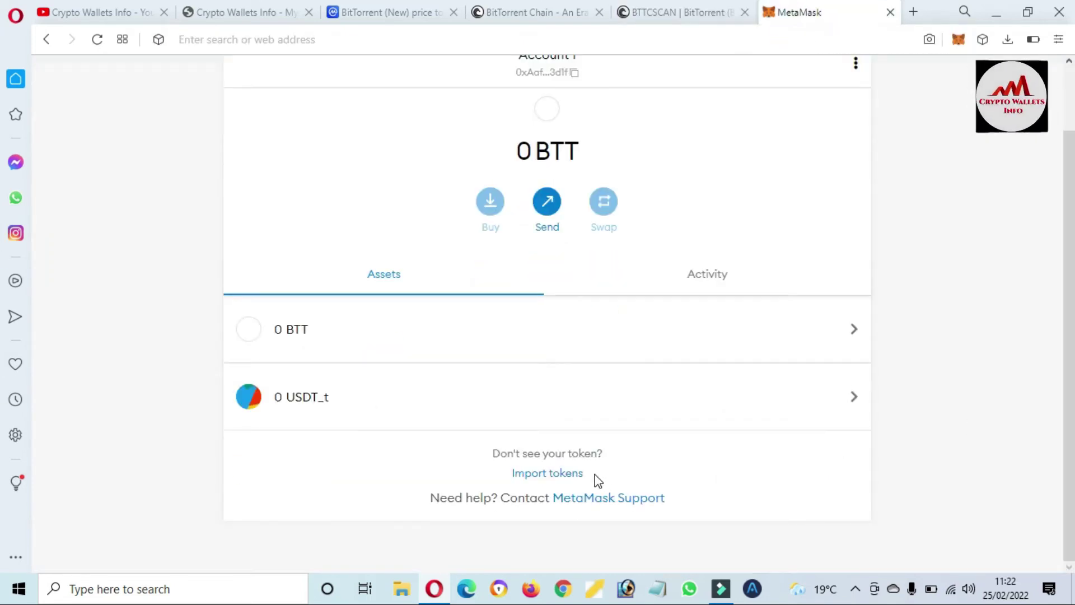
pyautogui.moveTo(594, 475); pyautogui.dragTo(494, 474)
pyautogui.click(550, 473)
pyautogui.hotkey('ctrl', 'v')
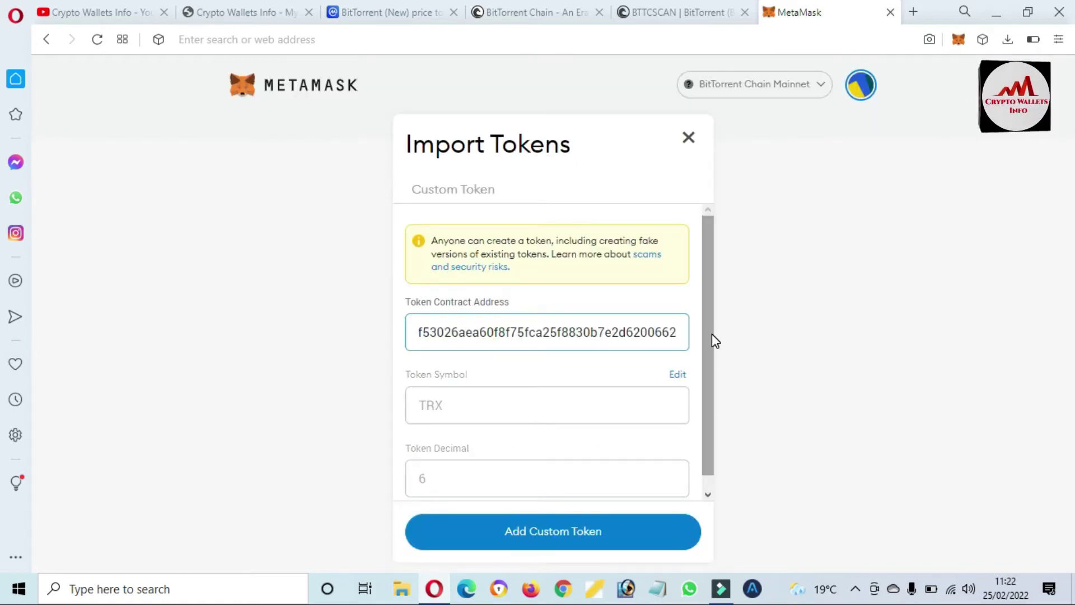
pyautogui.moveTo(711, 334); pyautogui.dragTo(710, 425)
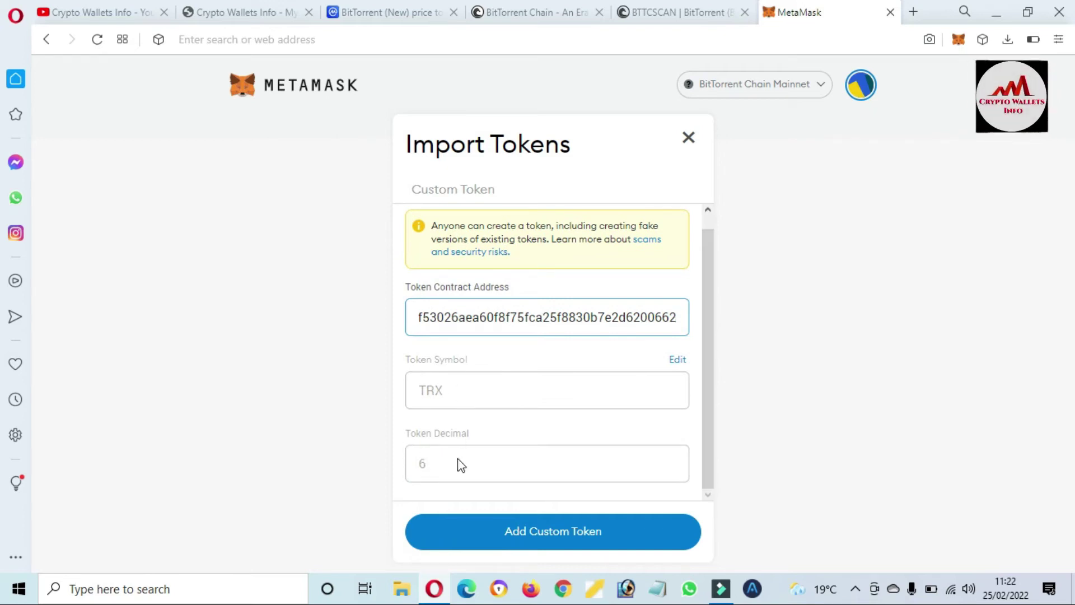
pyautogui.click(536, 540)
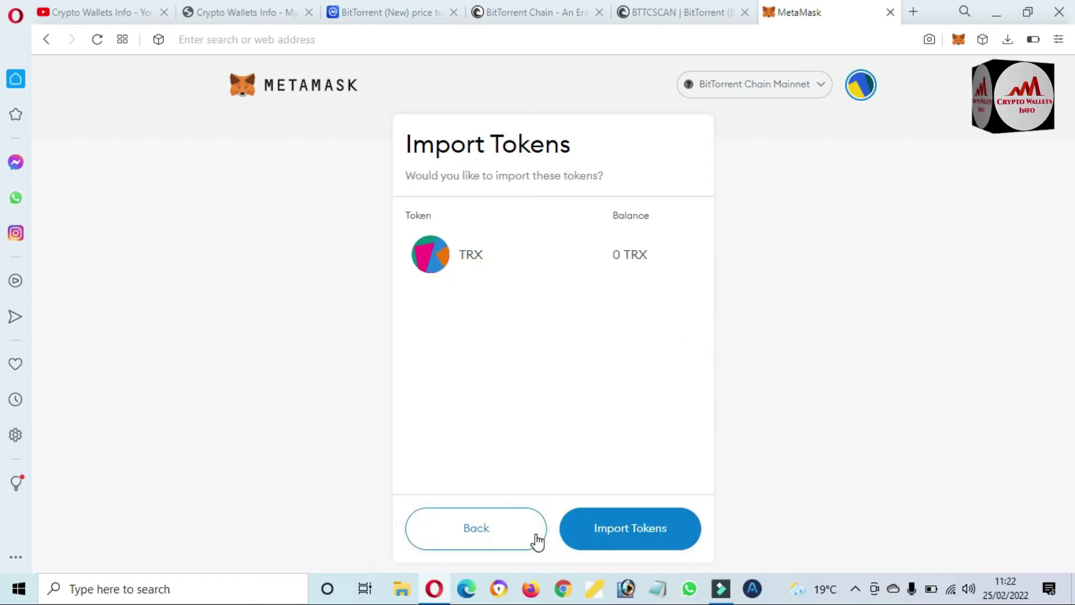
pyautogui.click(629, 528)
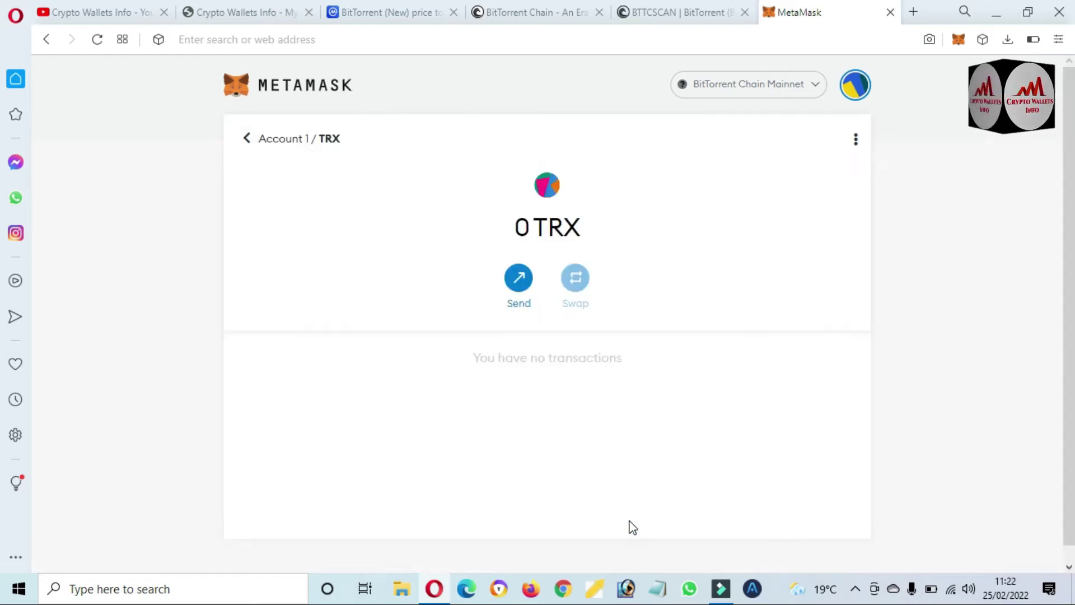
pyautogui.click(263, 144)
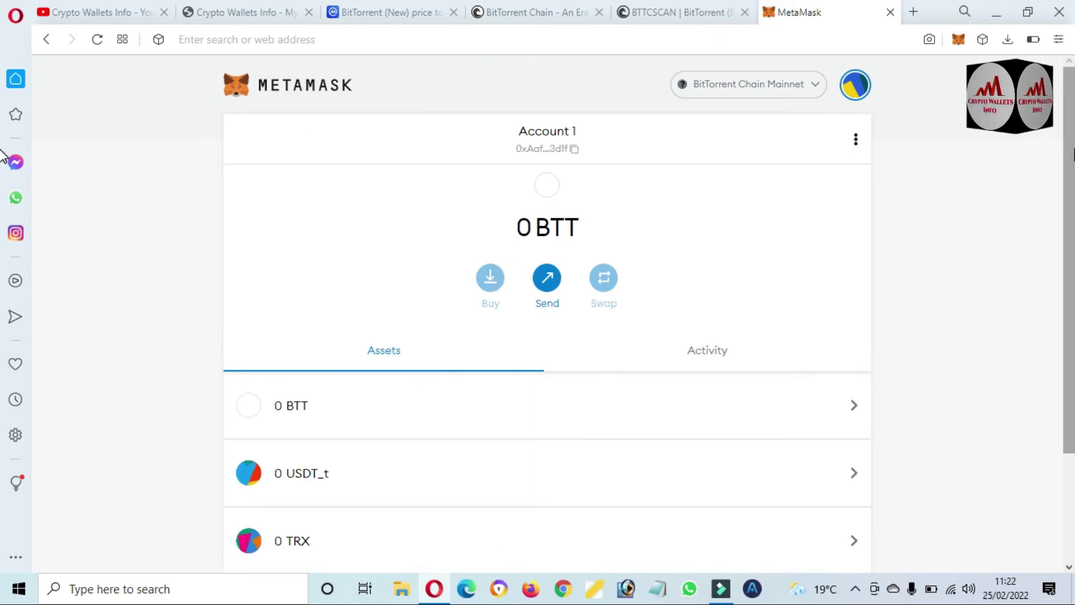
# Open the USDT_t asset page showing 0 USDT_t and list its options
pyautogui.scroll(-3, 2, 336)
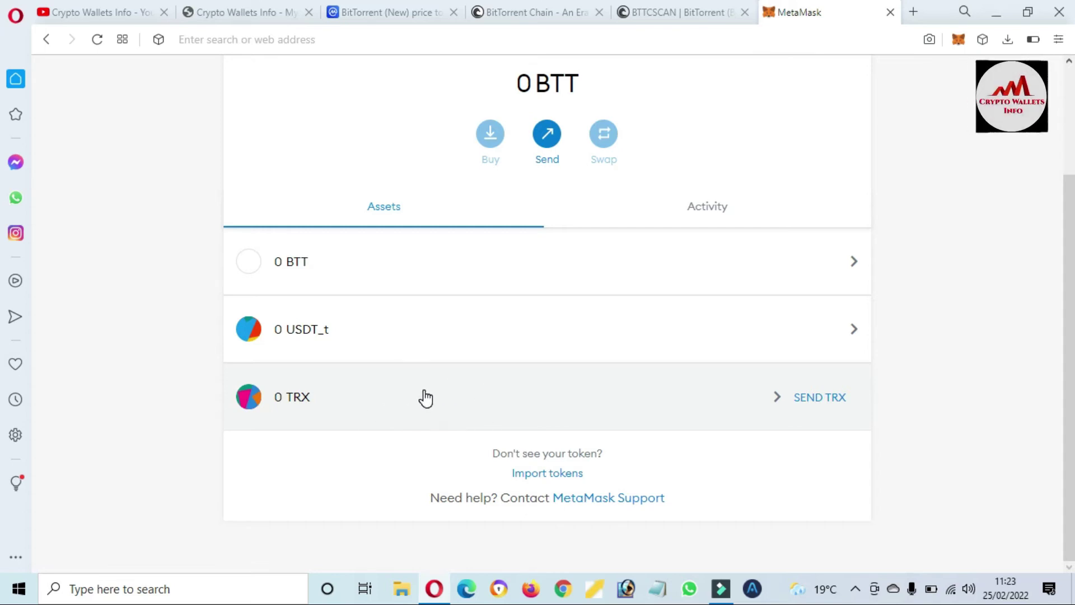
pyautogui.click(408, 336)
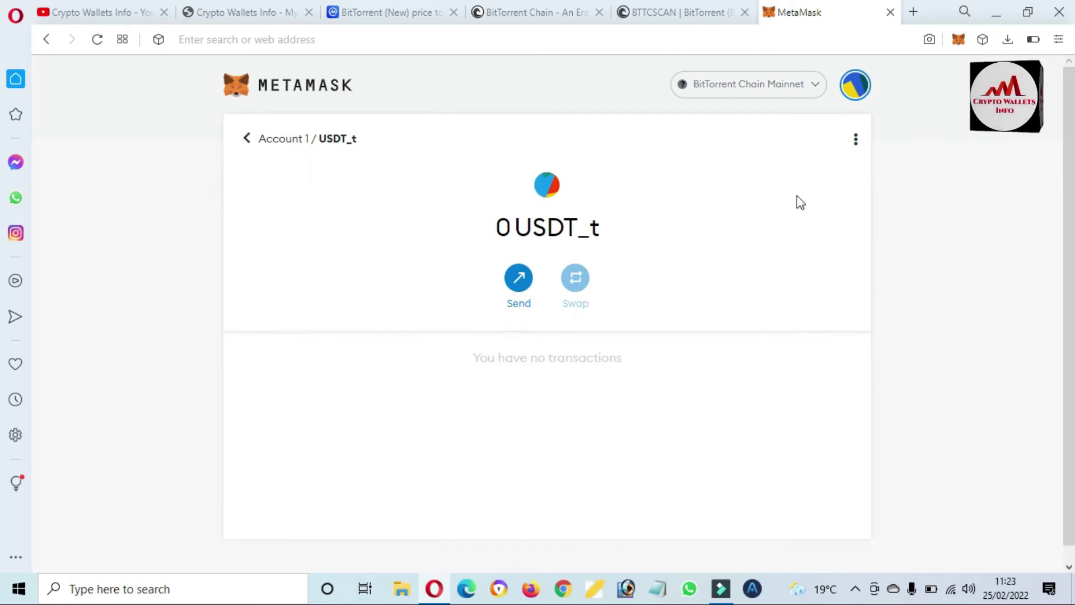
pyautogui.click(857, 140)
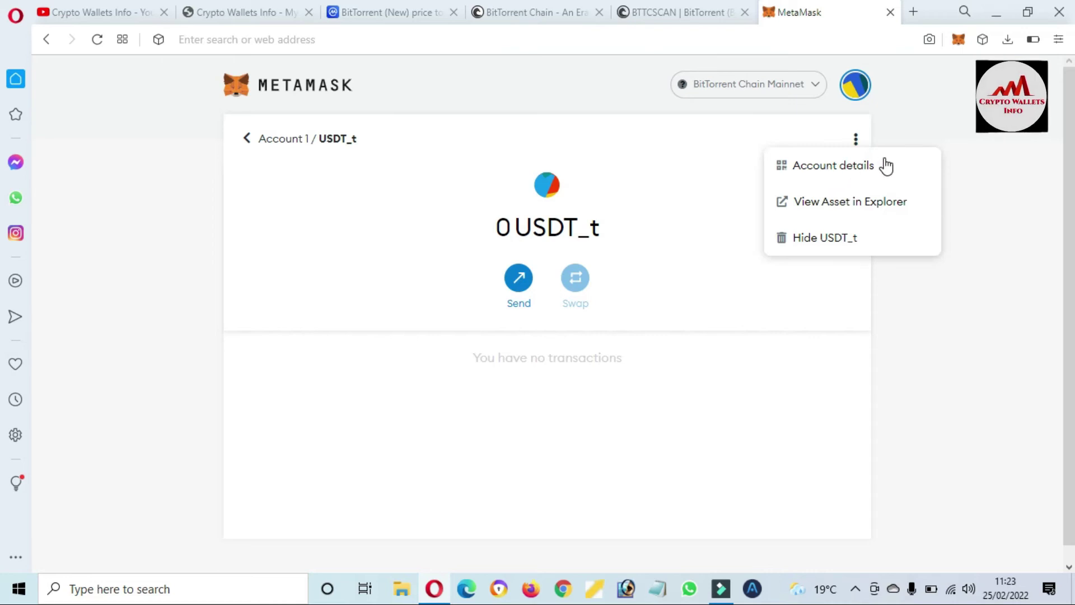
# Show Account 1's details with its QR code and copy the wallet address
pyautogui.click(831, 164)
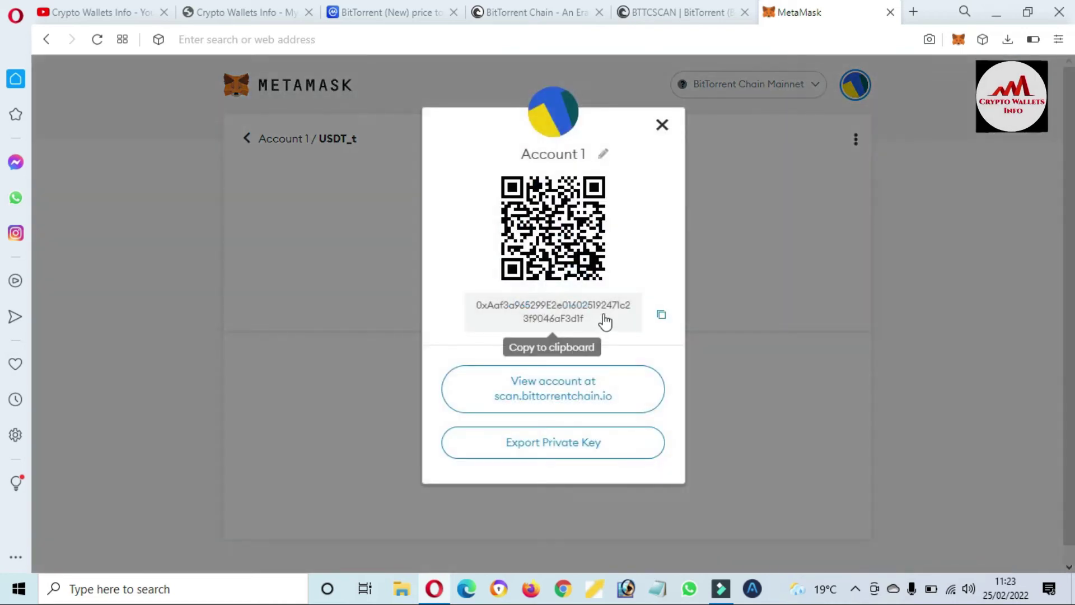
pyautogui.moveTo(600, 320); pyautogui.dragTo(444, 304)
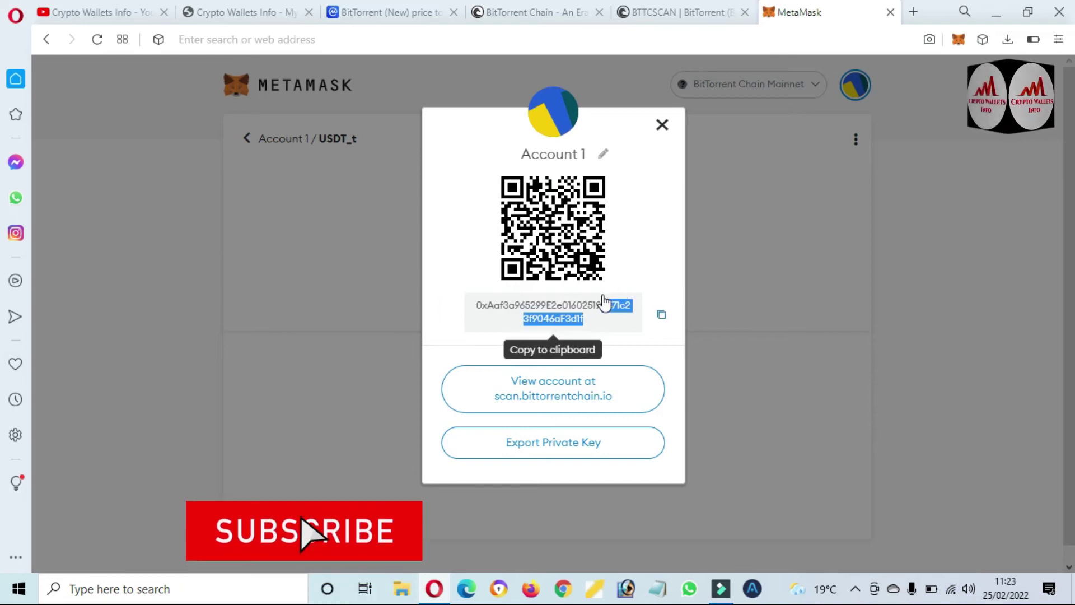
pyautogui.moveTo(601, 304); pyautogui.dragTo(674, 338)
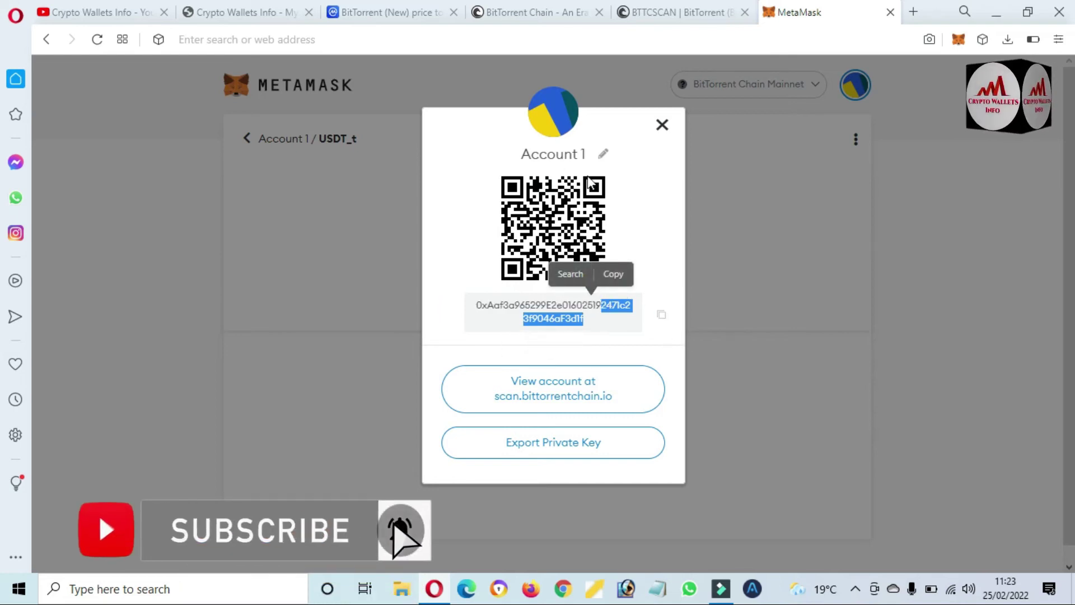
pyautogui.click(661, 314)
pyautogui.click(663, 362)
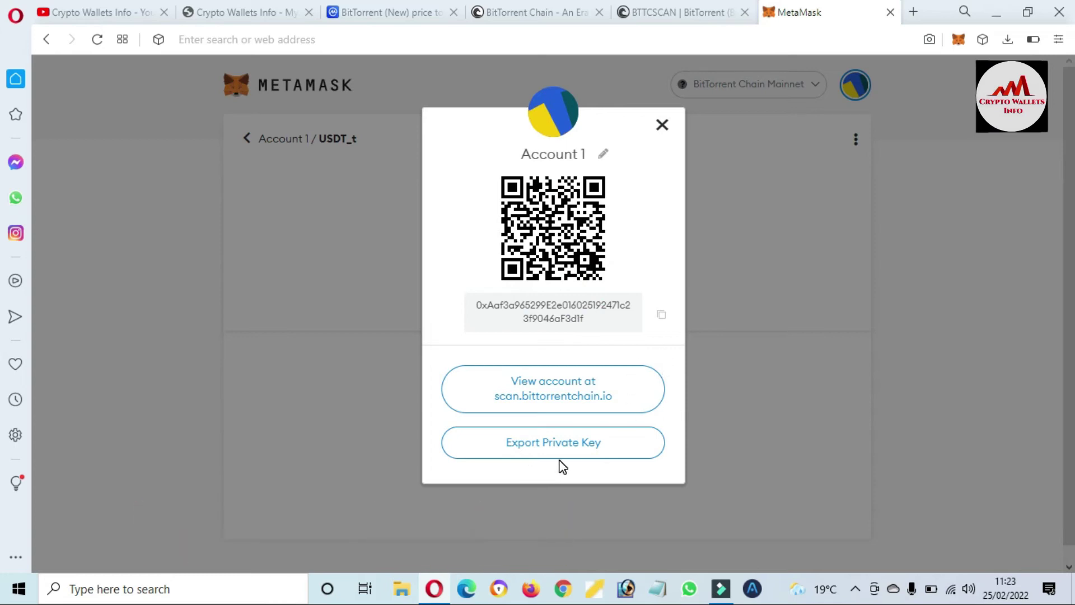
# Begin exporting the private key, enter the MetaMask password, and highlight the never-disclose warning
pyautogui.click(537, 450)
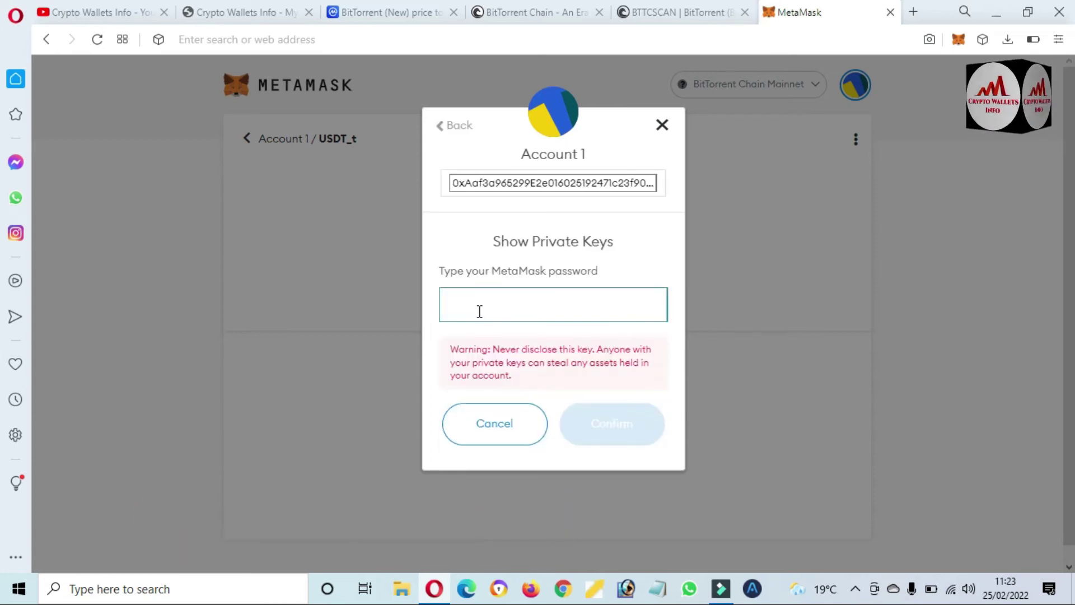
pyautogui.write('•')
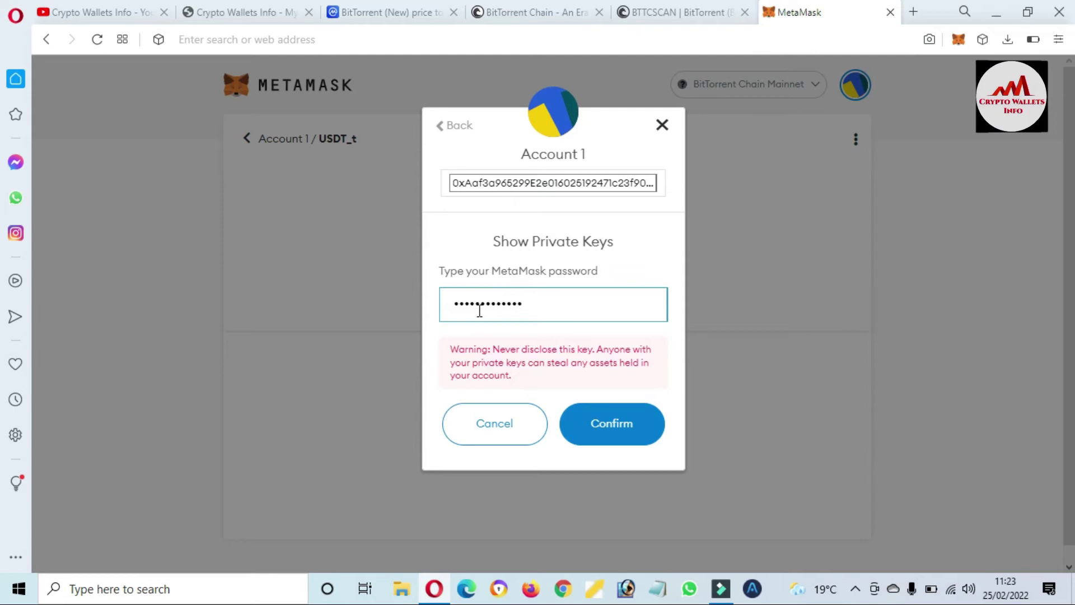
pyautogui.click(507, 349)
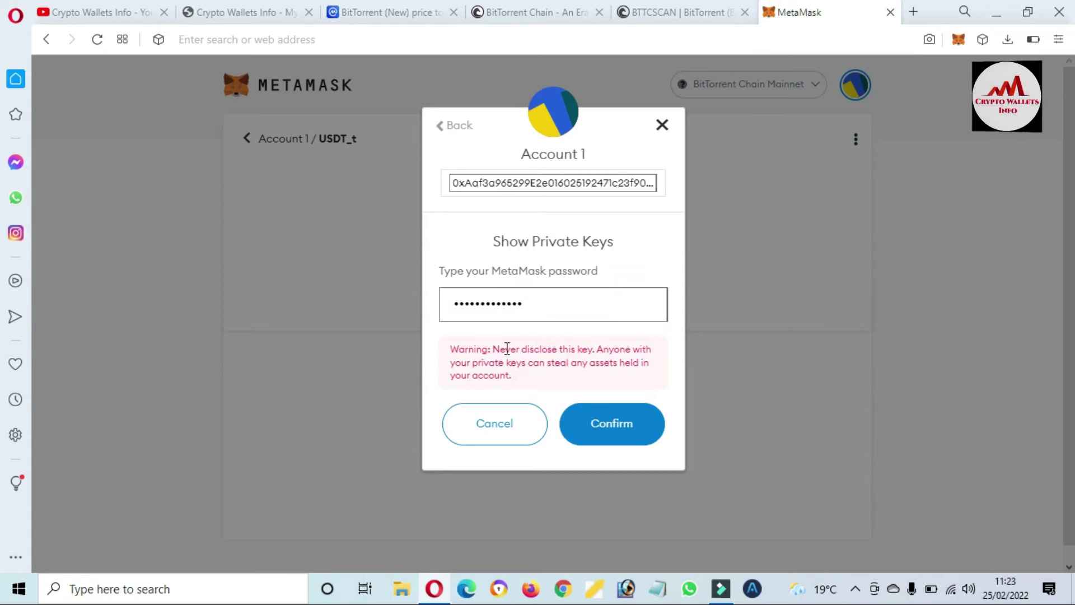
pyautogui.moveTo(507, 353)
pyautogui.mouseDown()
pyautogui.moveTo(518, 378)
pyautogui.moveTo(520, 360)
pyautogui.mouseUp()
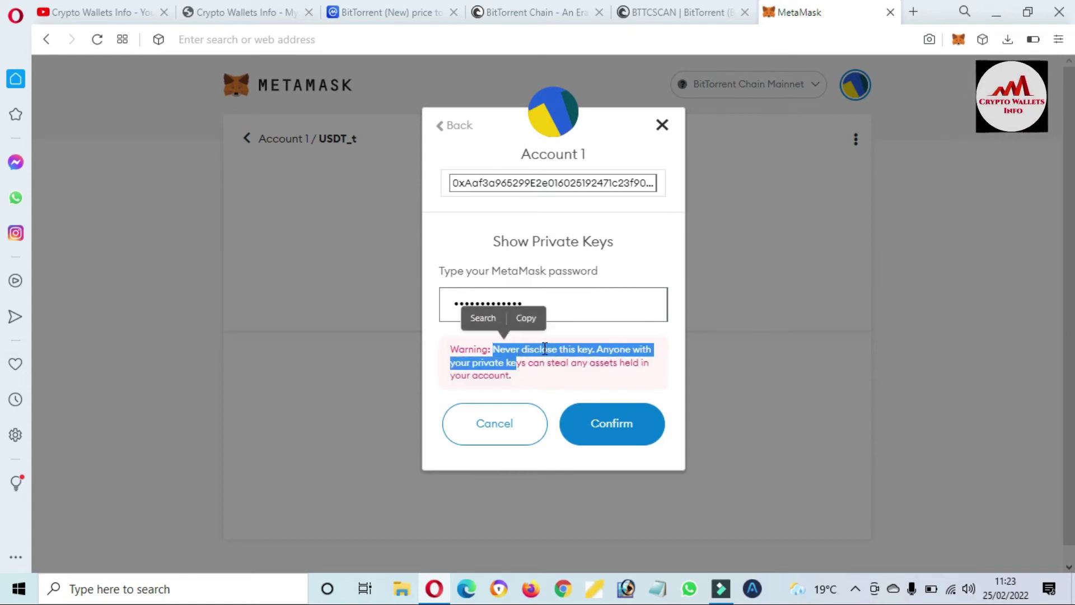
pyautogui.click(545, 350)
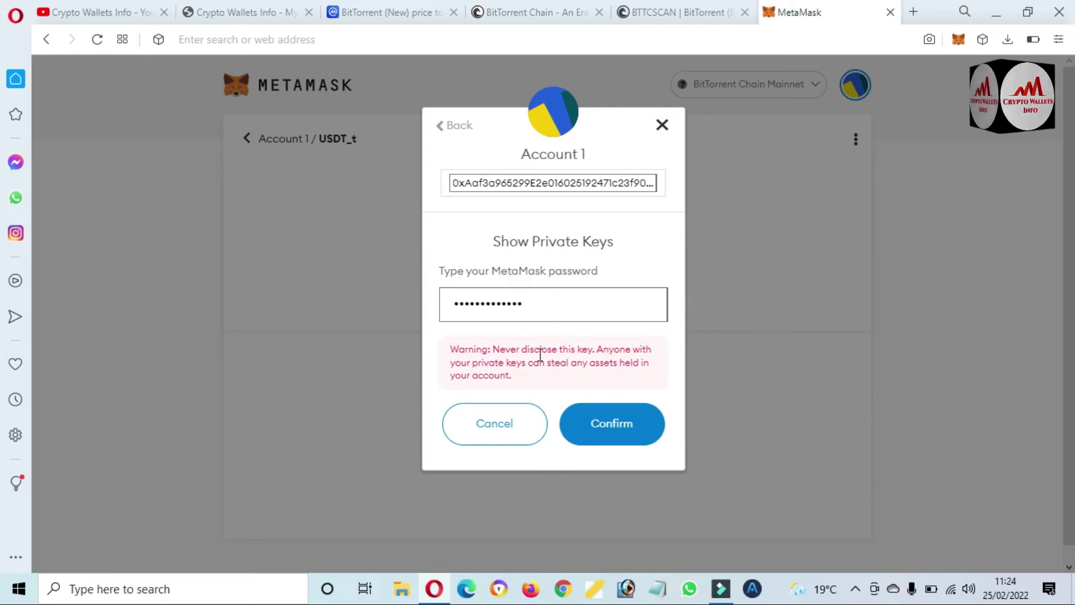
# Confirm to reveal the private key, select it, and close the dialog
pyautogui.click(612, 424)
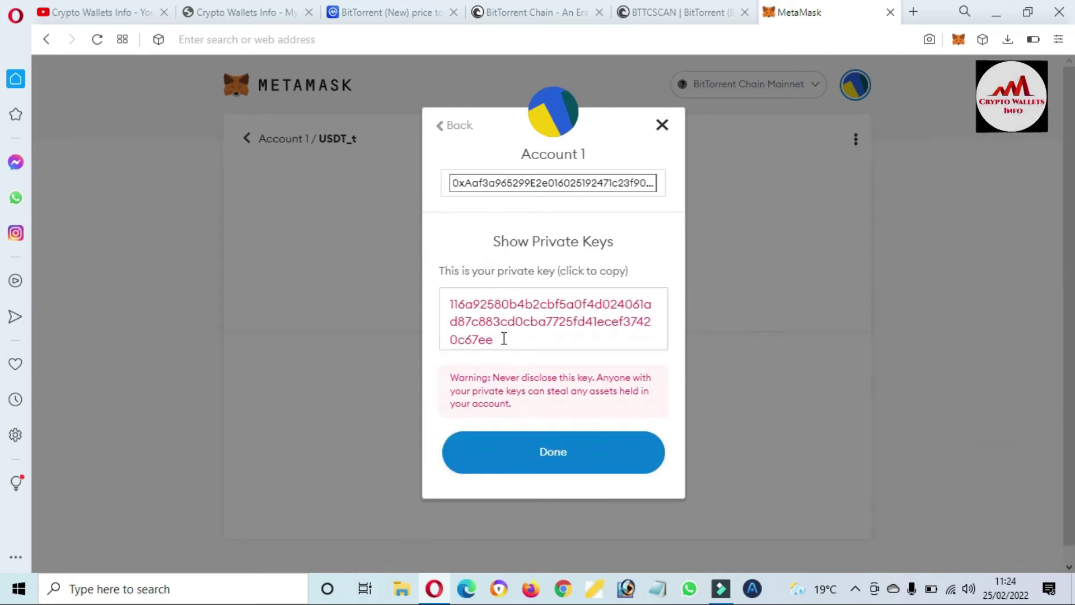
pyautogui.moveTo(503, 339); pyautogui.dragTo(442, 307)
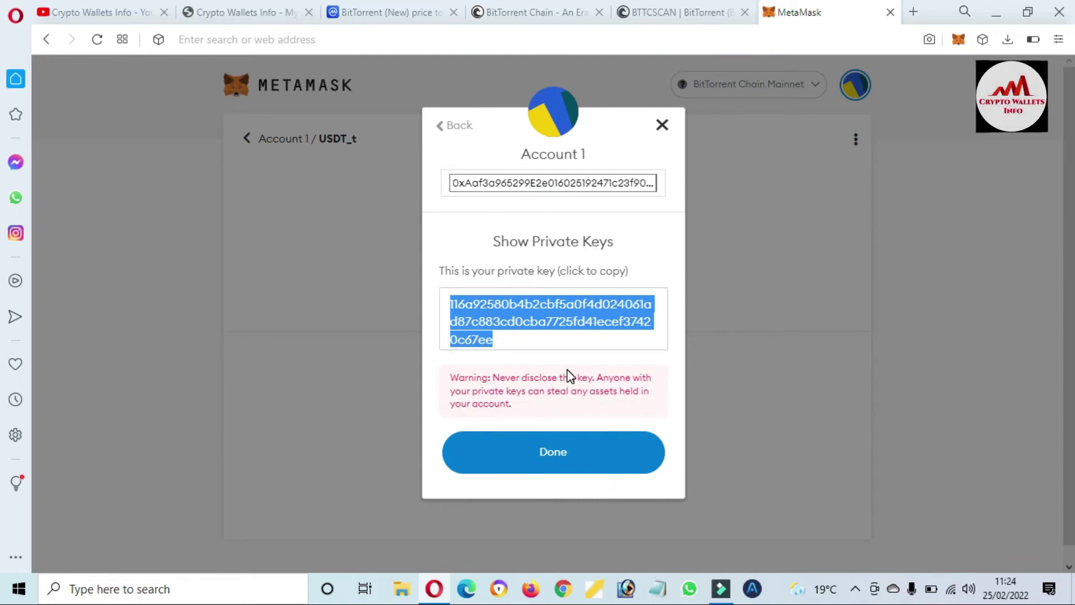
pyautogui.click(557, 457)
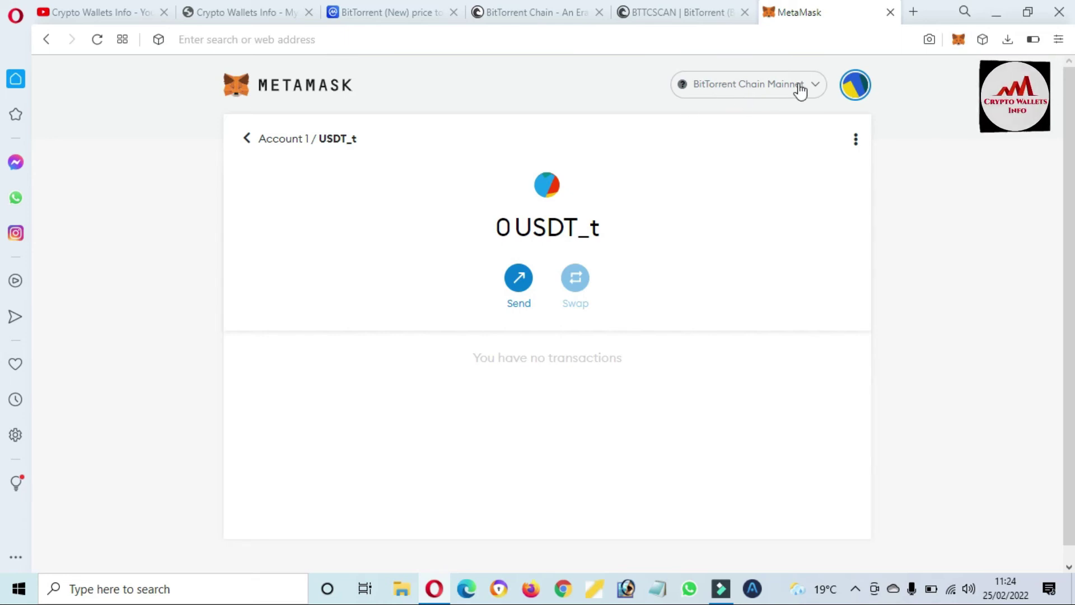
# Open Import Account from the account list and paste the private key
pyautogui.click(862, 89)
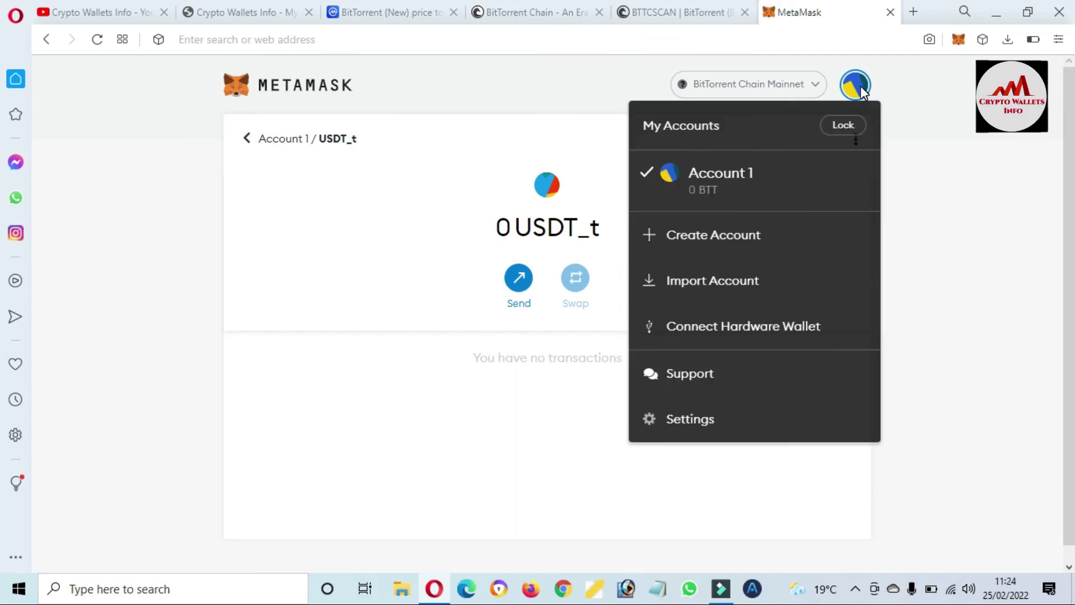
pyautogui.click(744, 286)
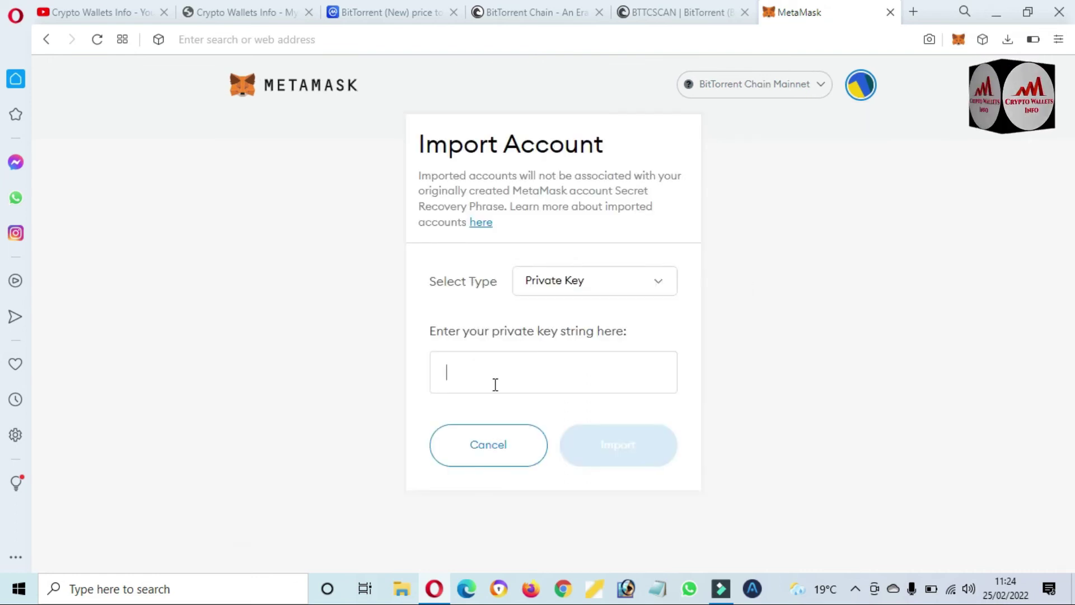
pyautogui.hotkey('ctrl', 'v')
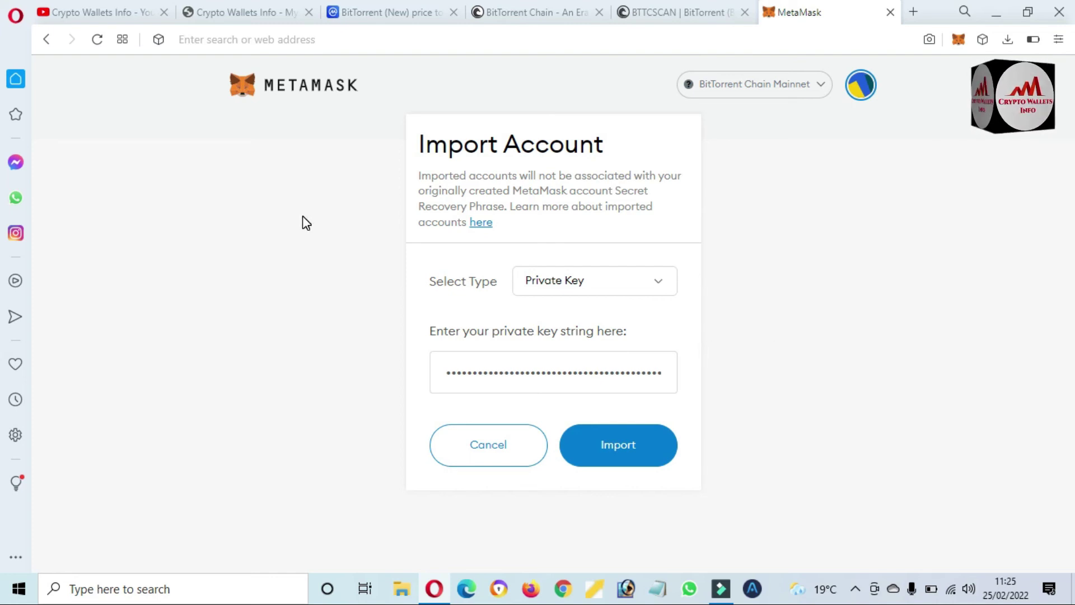
# Switch to the Crypto Wallets Info YouTube tab and highlight the channel name
pyautogui.click(95, 17)
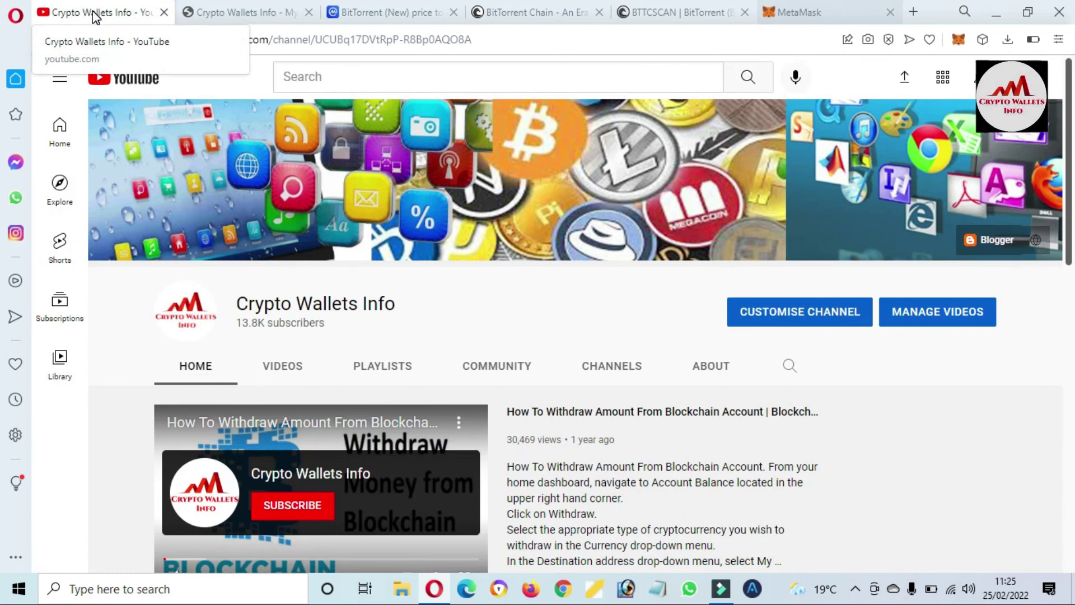
pyautogui.moveTo(413, 310); pyautogui.dragTo(239, 306)
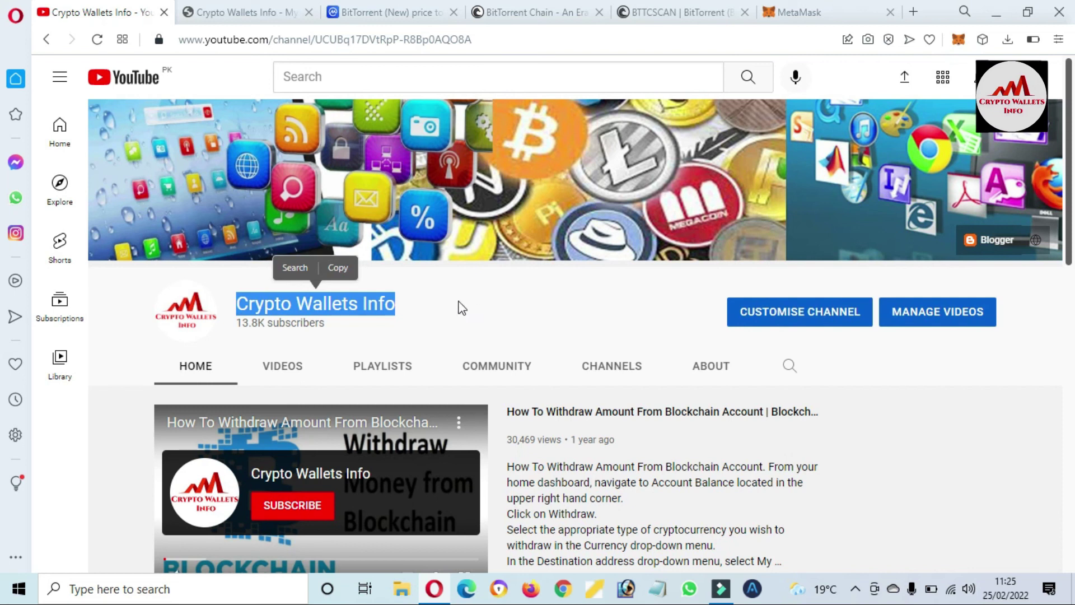
pyautogui.click(398, 307)
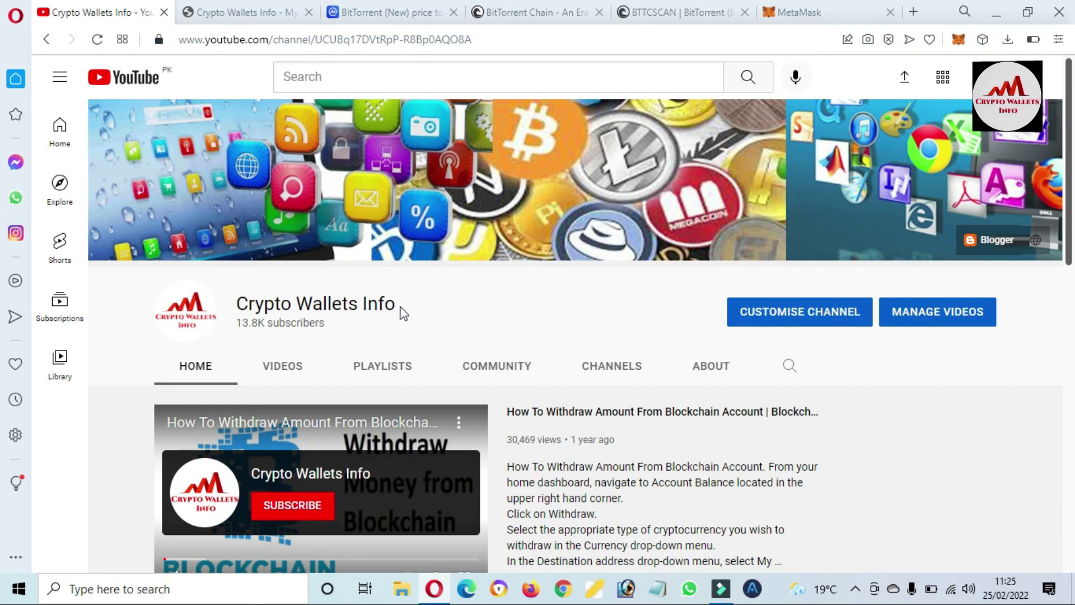
# Switch to the cryptowalletsinfo.com tab and show the hidden system tray icons
pyautogui.click(219, 7)
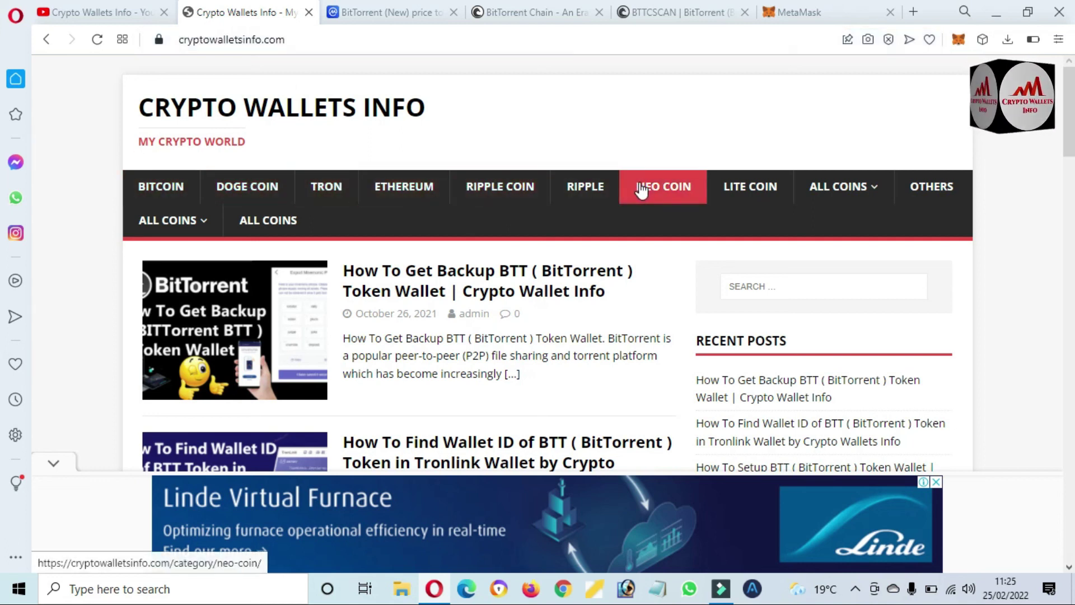
pyautogui.moveTo(871, 187)
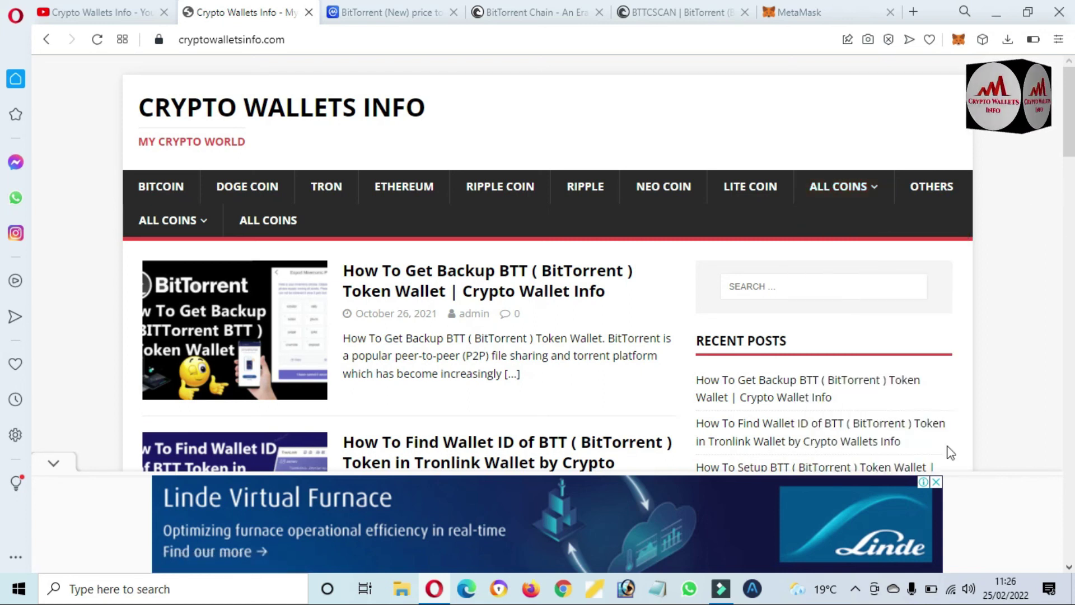
pyautogui.click(855, 588)
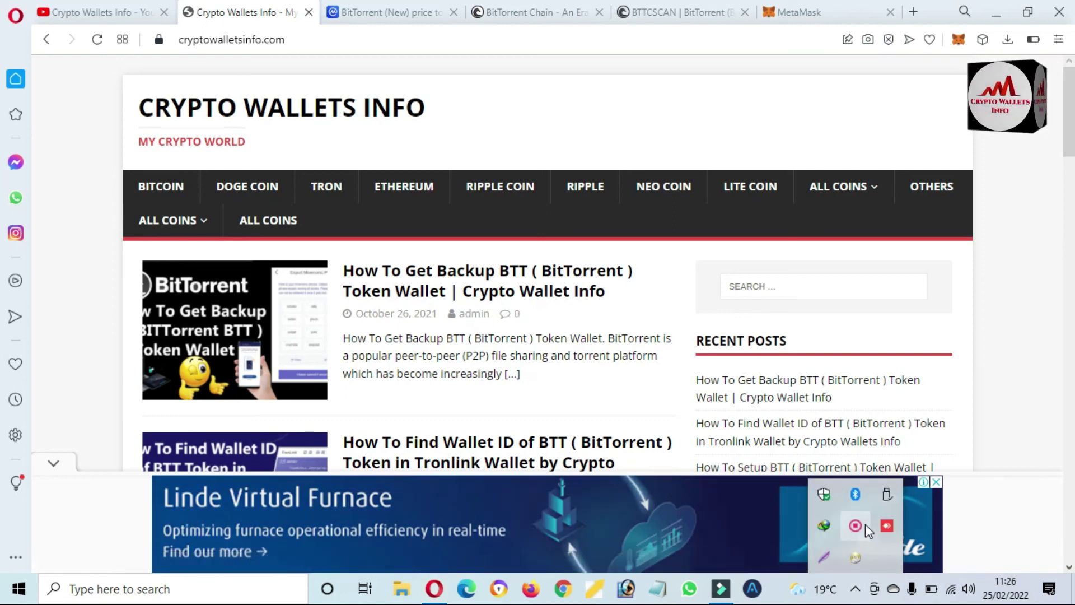